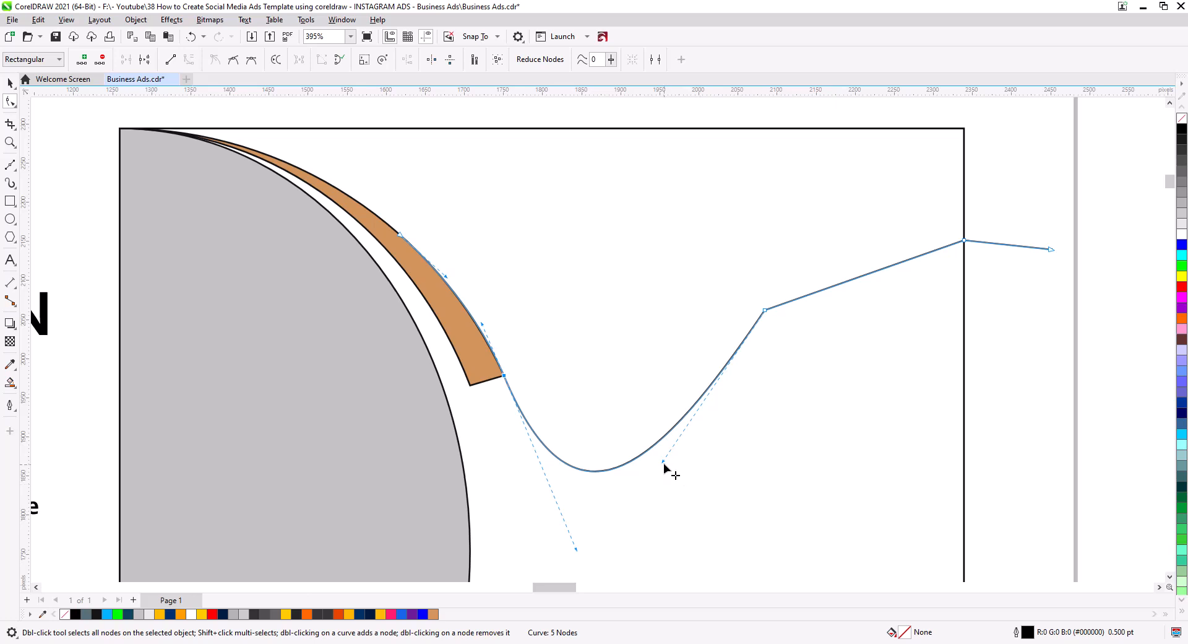
# Bend the curve right of the brown arc into a smooth wave, arching its upper section and smoothing the node between both bends.
pyautogui.moveTo(664, 463); pyautogui.dragTo(684, 447)
pyautogui.click(842, 281)
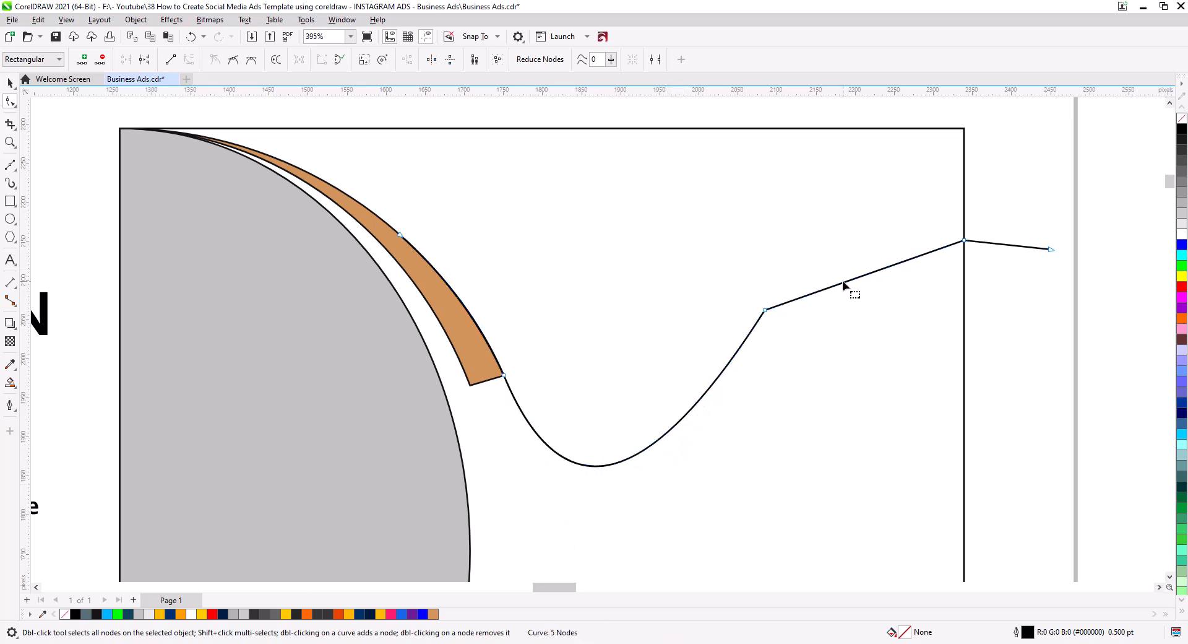
pyautogui.moveTo(857, 277); pyautogui.dragTo(870, 204)
pyautogui.click(765, 309)
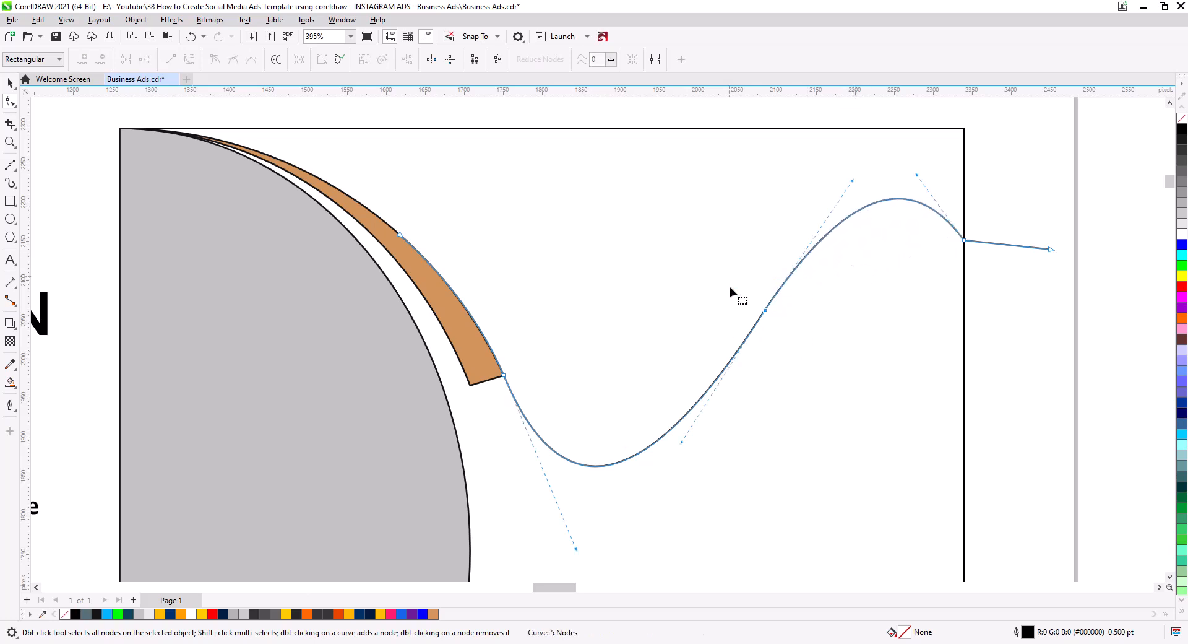
pyautogui.click(233, 59)
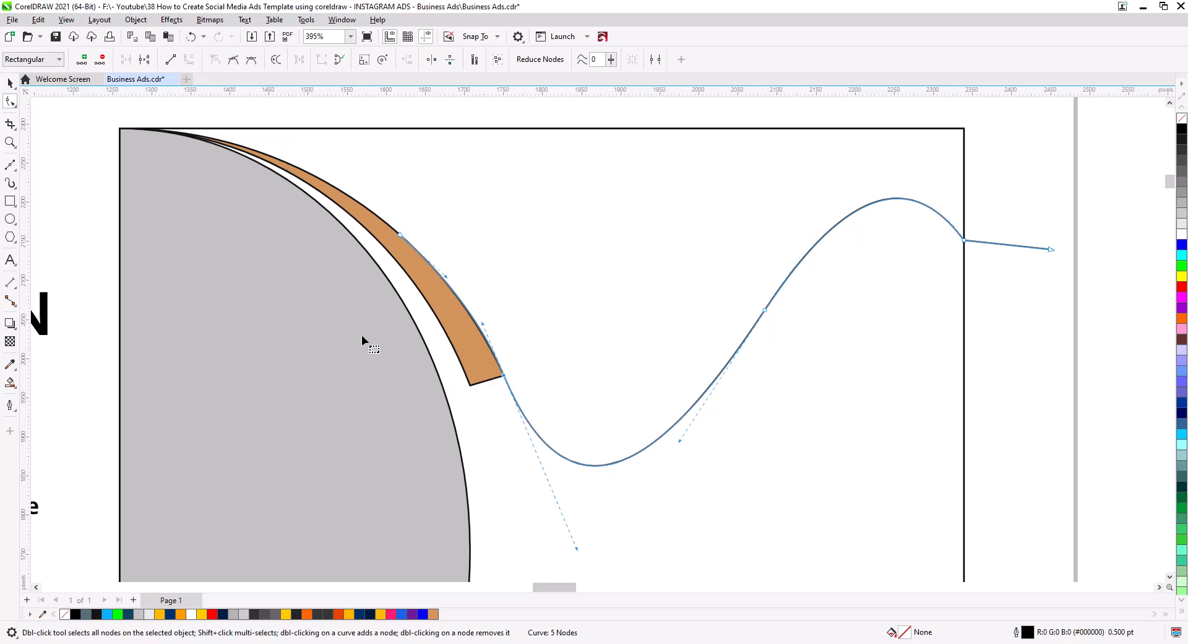
# Fine-tune the curve's handle so the line follows the outer edge of the upper brown arc more closely.
pyautogui.scroll(4, 480, 369)
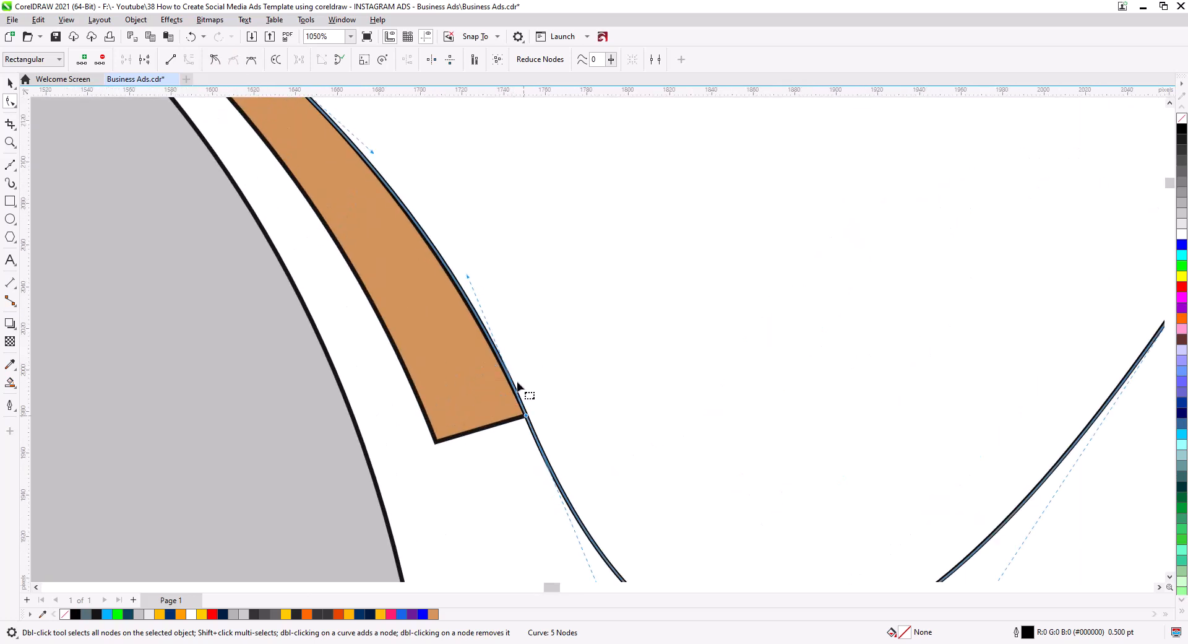
pyautogui.moveTo(466, 277); pyautogui.dragTo(467, 280)
pyautogui.scroll(-4, 466, 280)
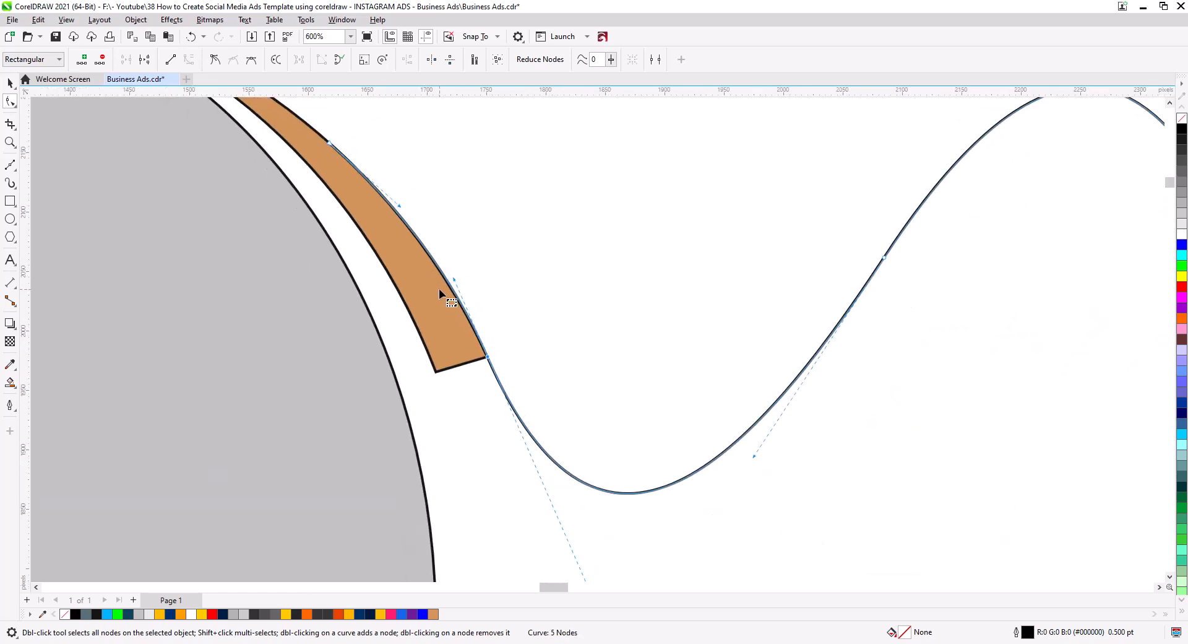
pyautogui.moveTo(563, 322); pyautogui.dragTo(543, 401)
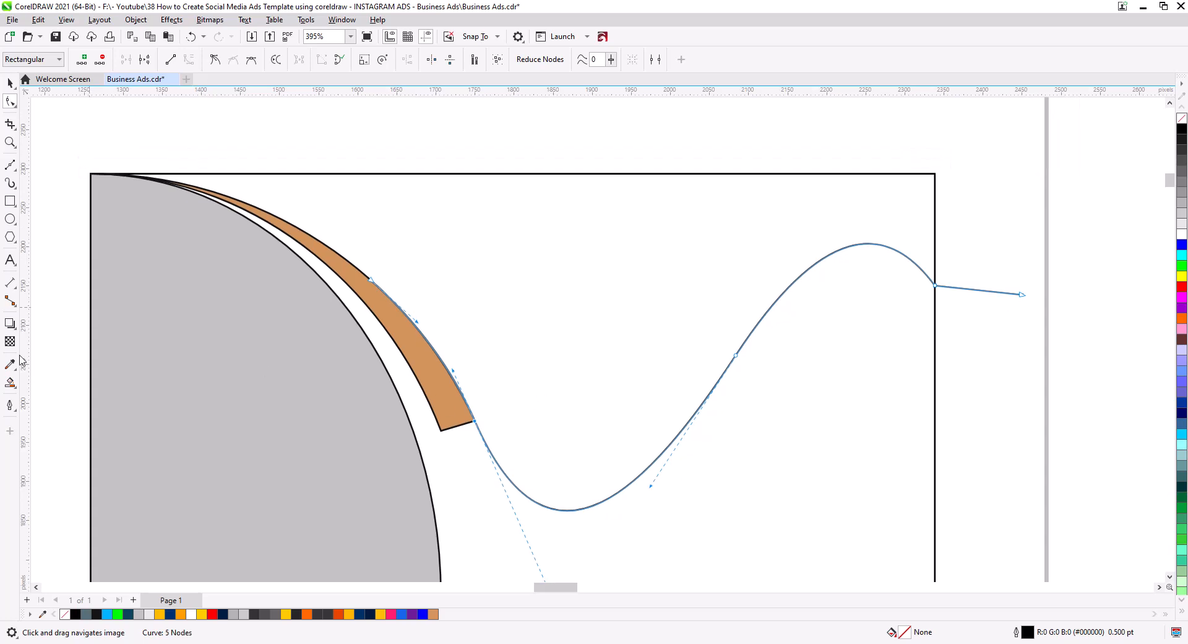
# Smart Fill the region above the wave curve with orange #ED8217.
pyautogui.click(12, 380)
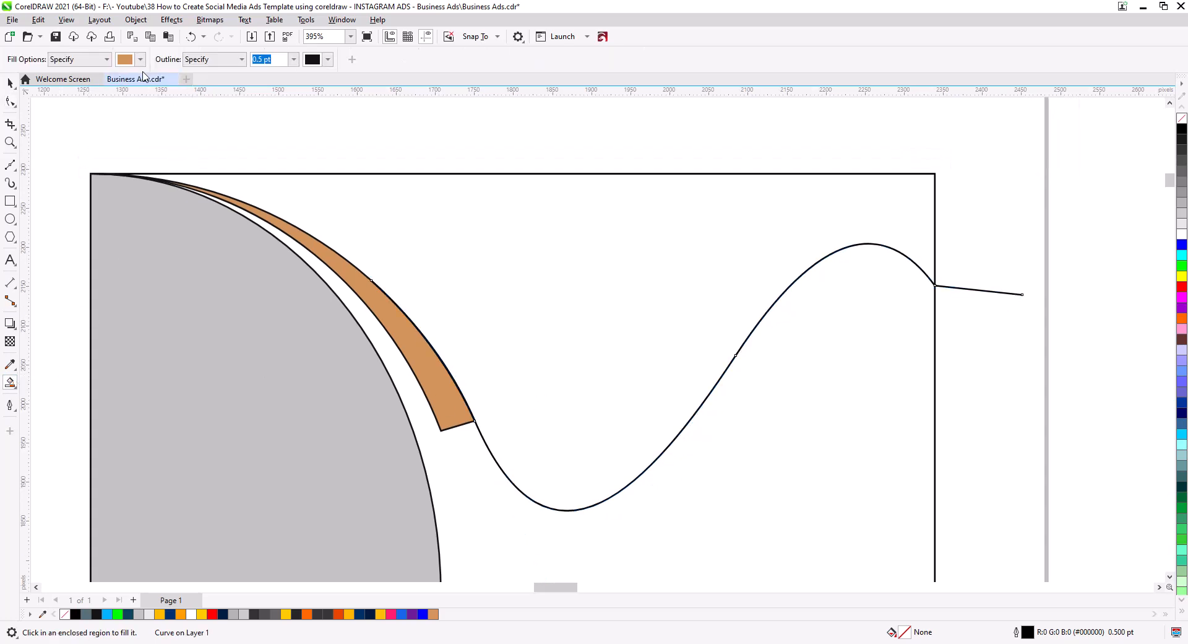
pyautogui.click(140, 59)
pyautogui.click(202, 128)
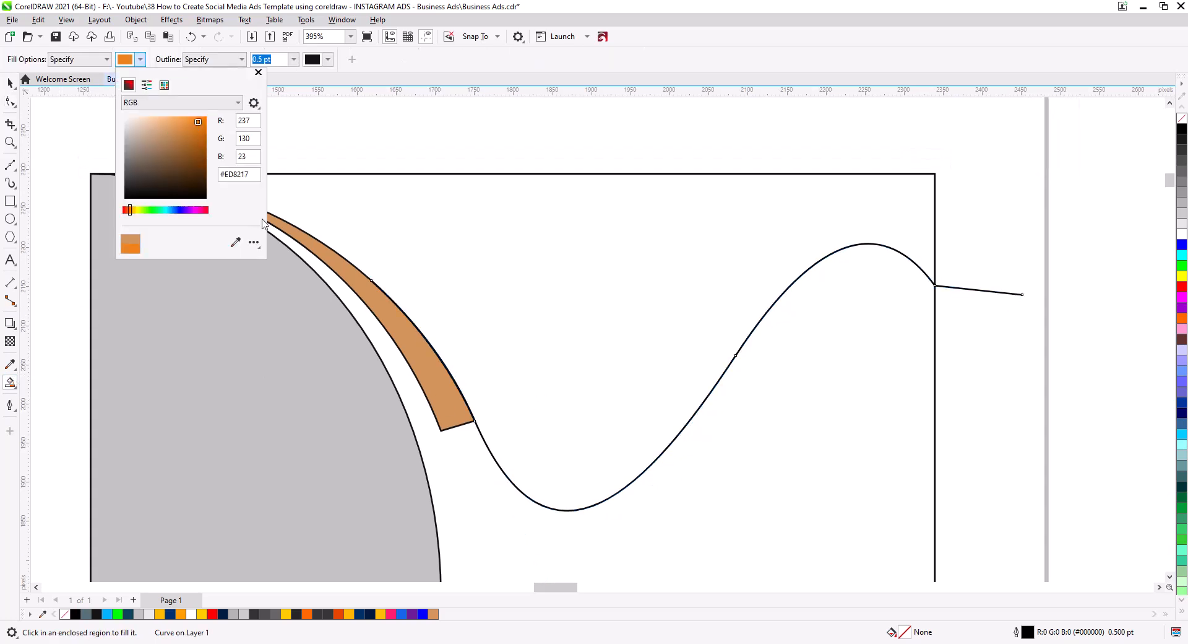
pyautogui.click(557, 280)
pyautogui.click(554, 301)
# Smart Fill the region below the wave curve with red #E01D1D.
pyautogui.scroll(-2, 352, 248)
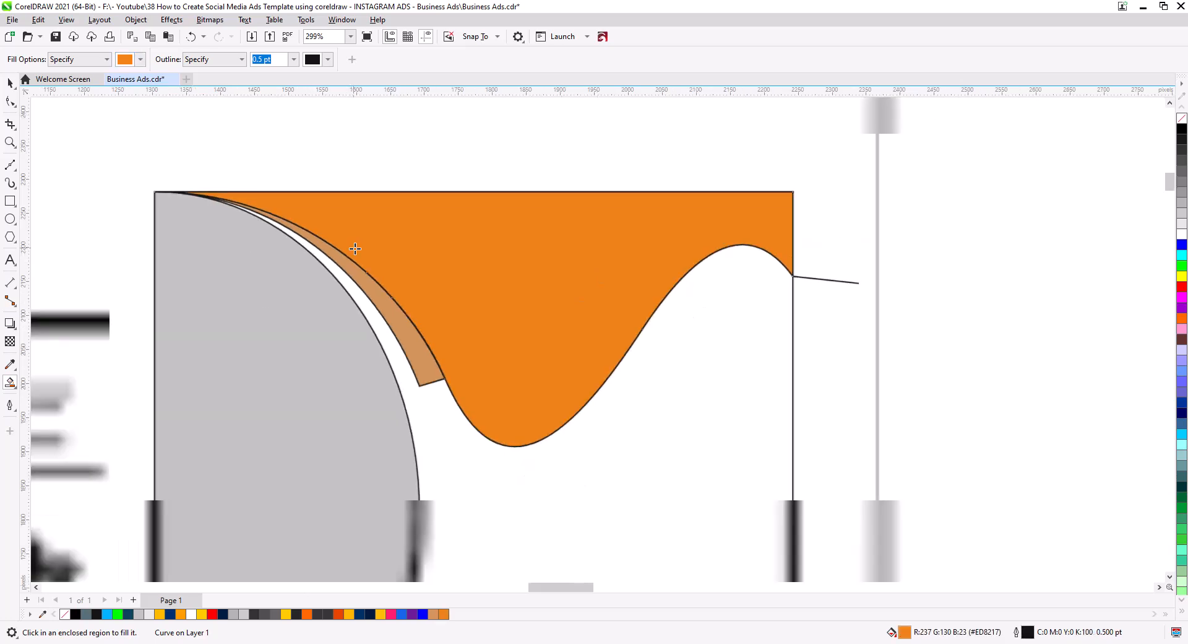
pyautogui.moveTo(390, 306); pyautogui.dragTo(452, 242)
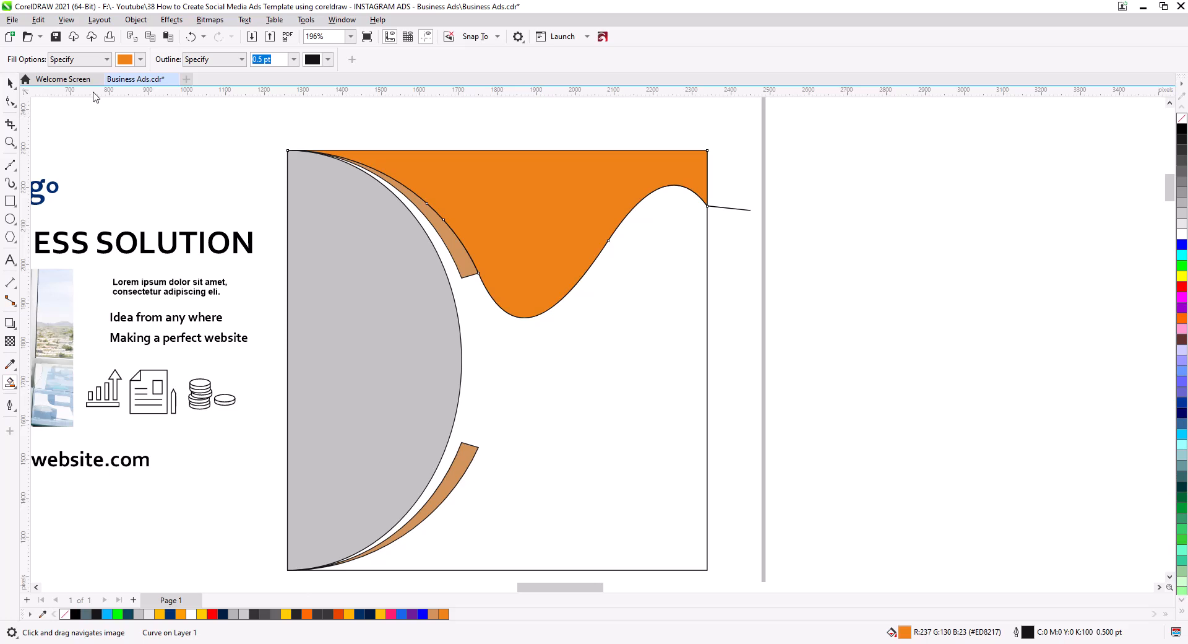
pyautogui.click(141, 61)
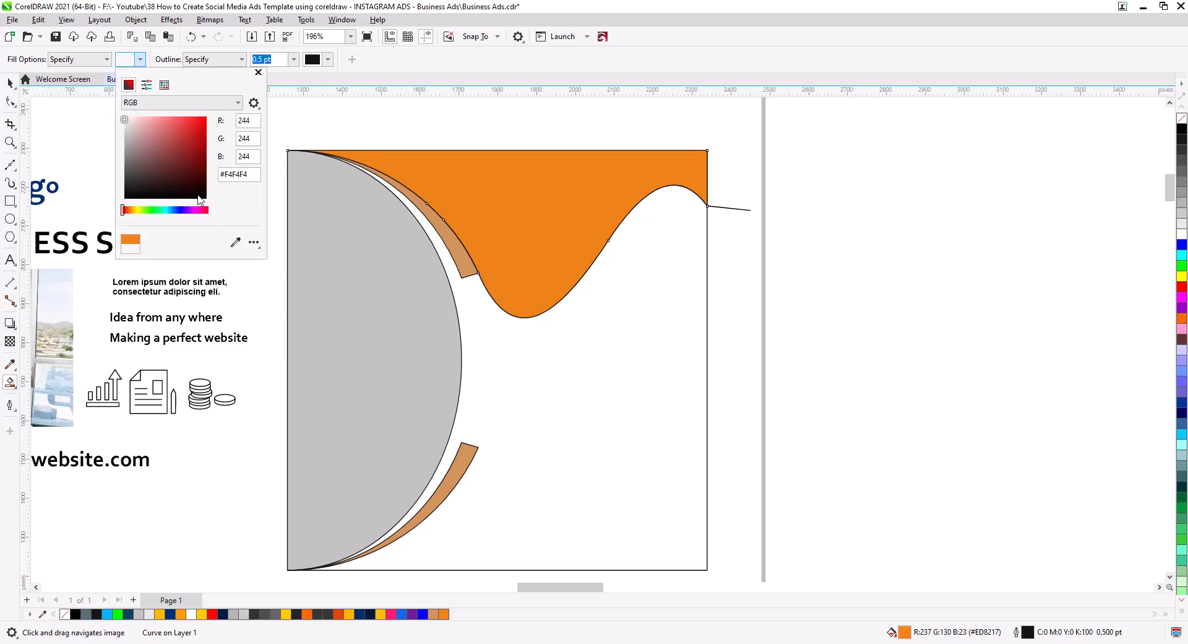
pyautogui.click(193, 126)
pyautogui.click(196, 124)
pyautogui.click(584, 416)
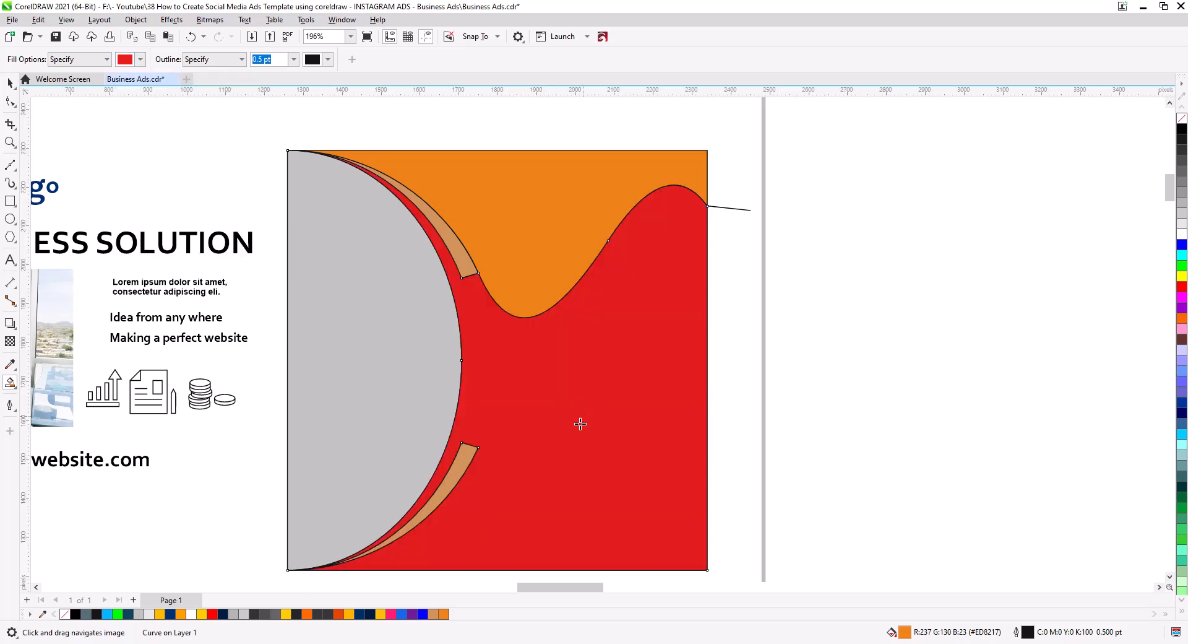
# Delete the original wave curve that extends beyond the square.
pyautogui.click(10, 82)
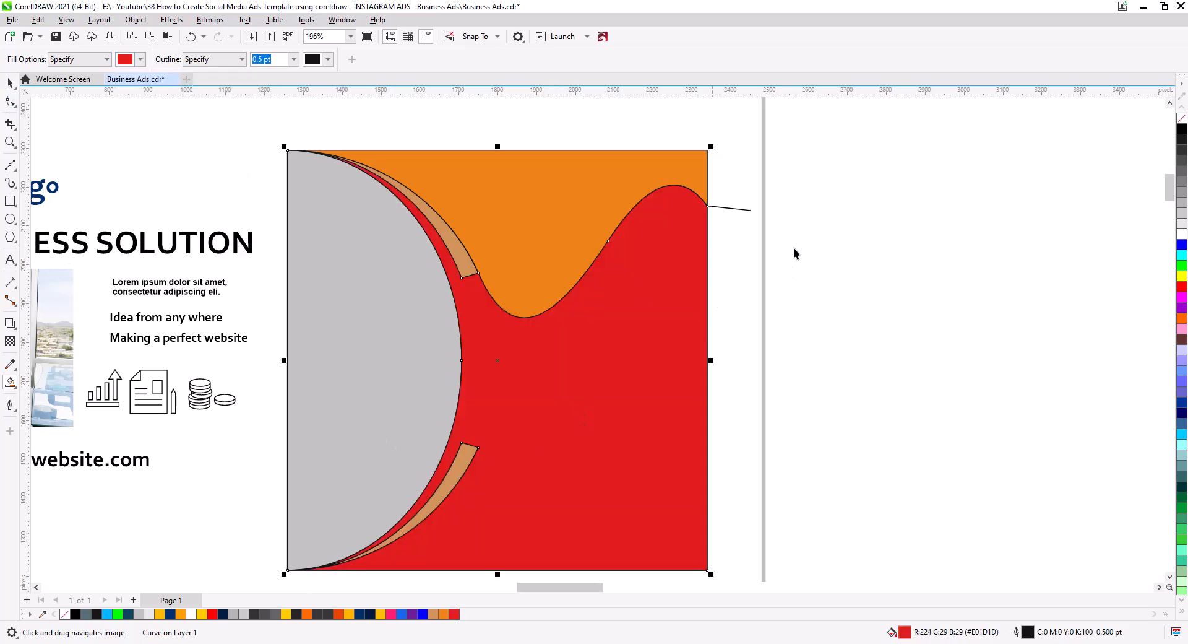
pyautogui.click(745, 210)
pyautogui.press('Delete')
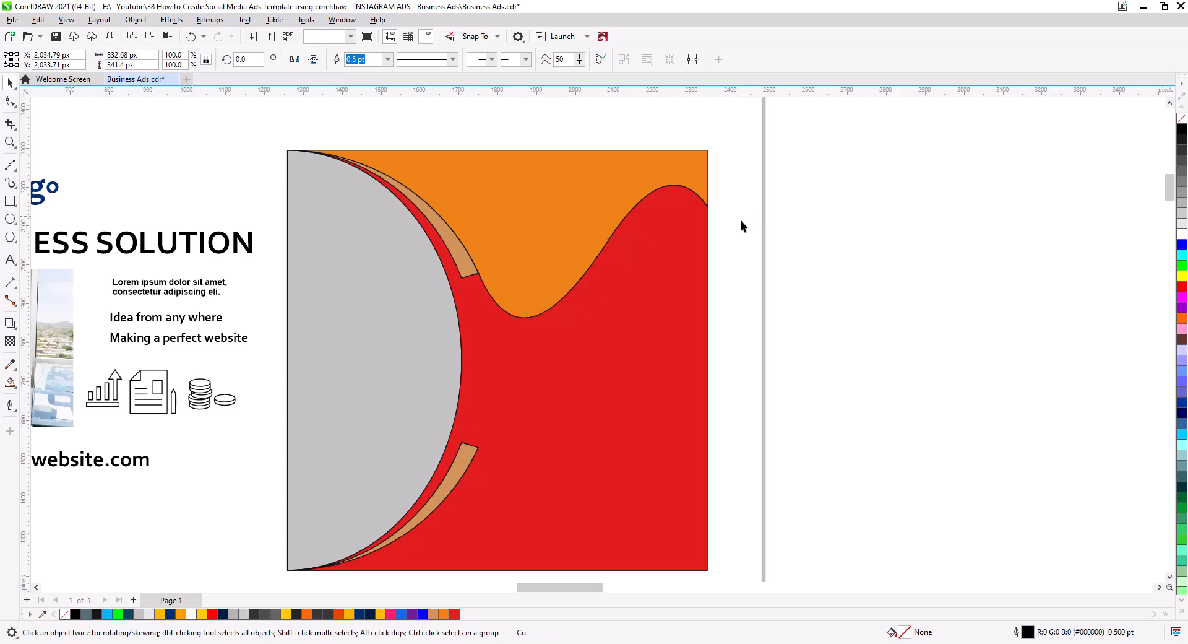
# Copy the yellow sample colour onto the region above the wave and the dark sample colour onto the region below it.
pyautogui.moveTo(697, 314); pyautogui.dragTo(800, 297)
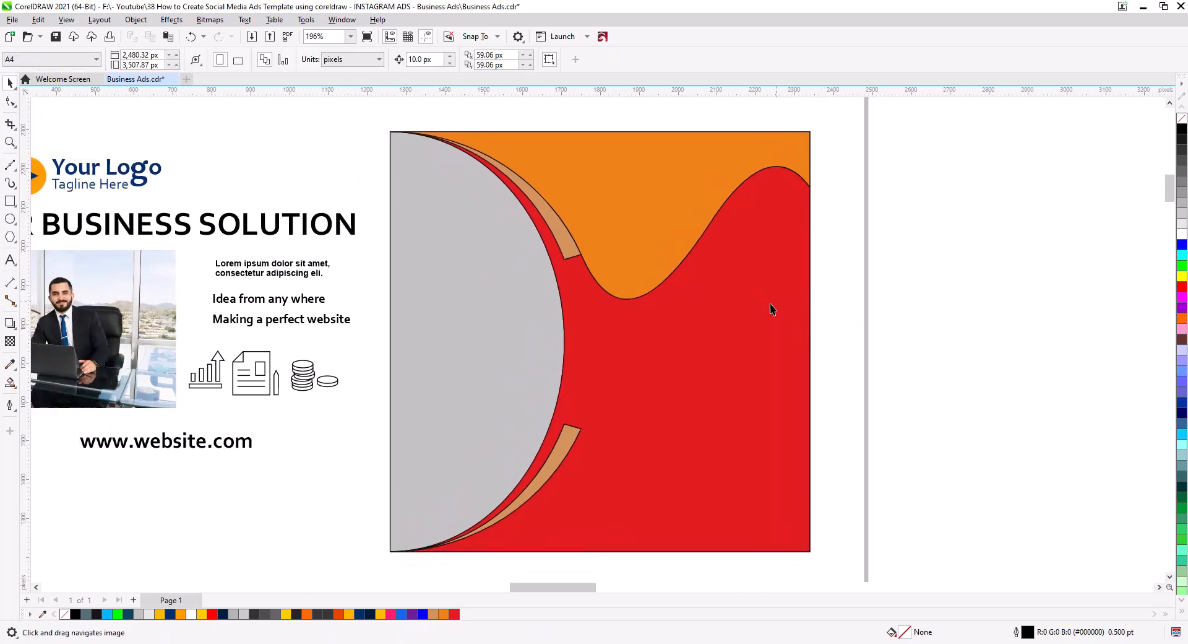
pyautogui.moveTo(741, 325); pyautogui.dragTo(833, 317)
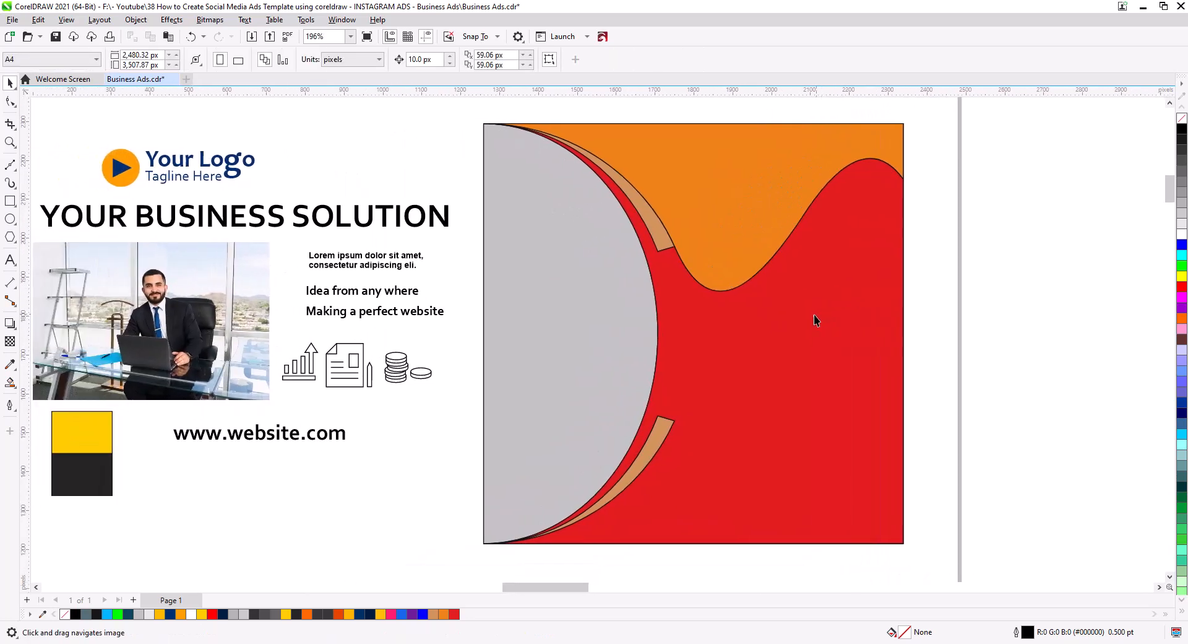
pyautogui.click(10, 367)
pyautogui.click(93, 437)
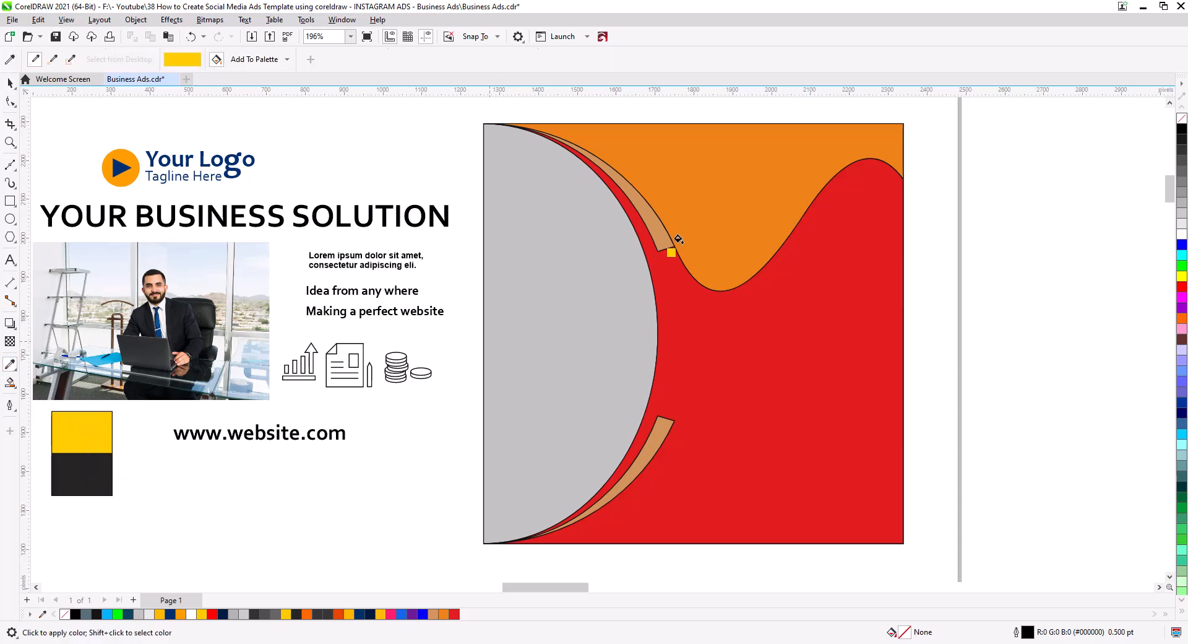
pyautogui.click(724, 200)
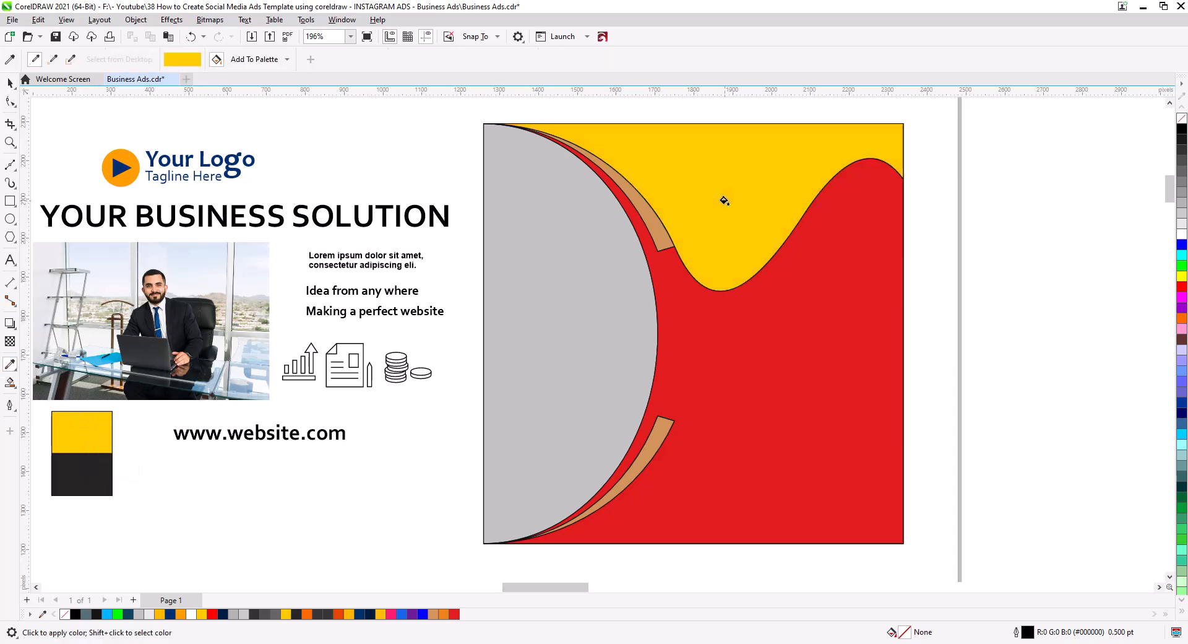
pyautogui.keyDown('shift'); pyautogui.click(106, 482); pyautogui.keyUp('shift')
pyautogui.click(763, 426)
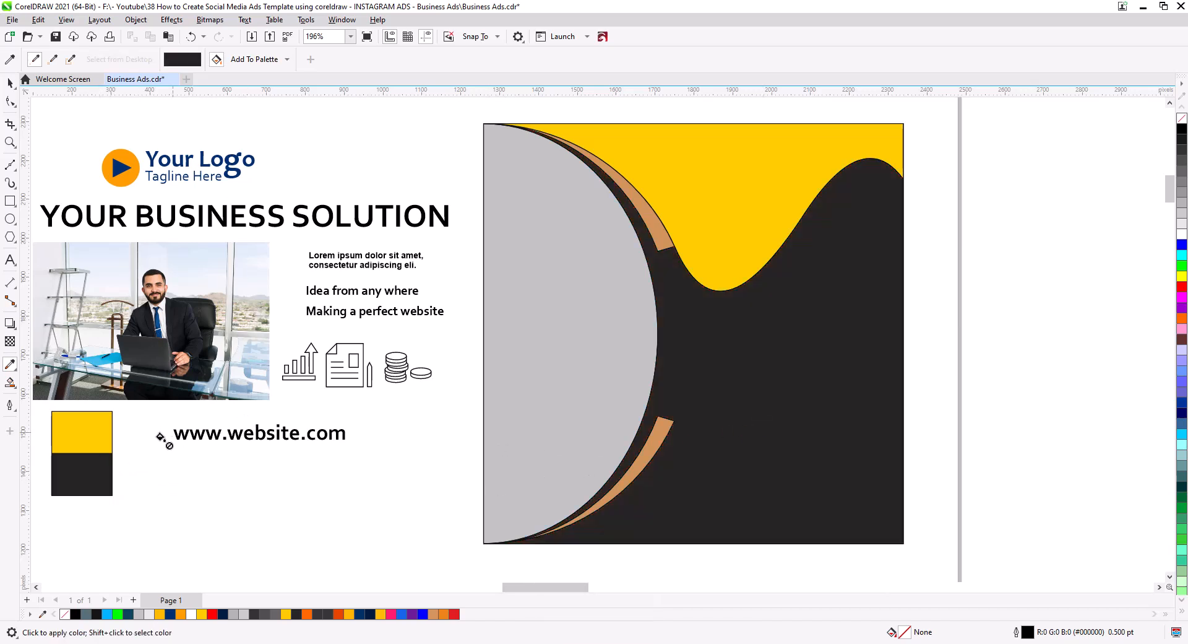
# Fill the two brown arc strips beside the grey semicircle with white.
pyautogui.click(10, 84)
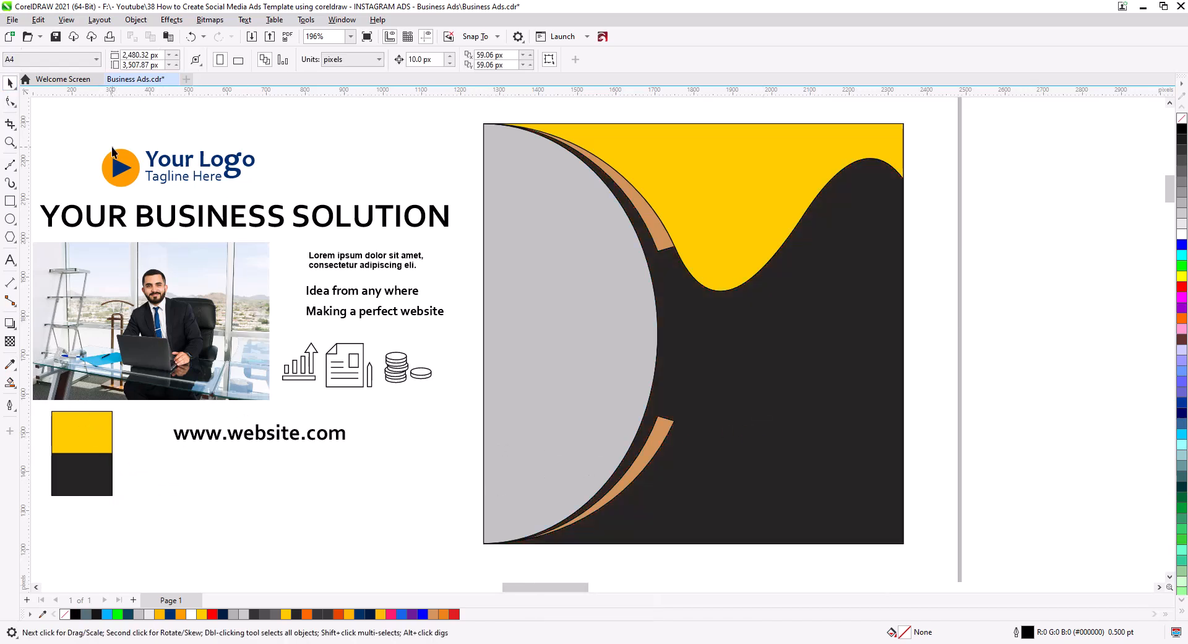
pyautogui.click(661, 236)
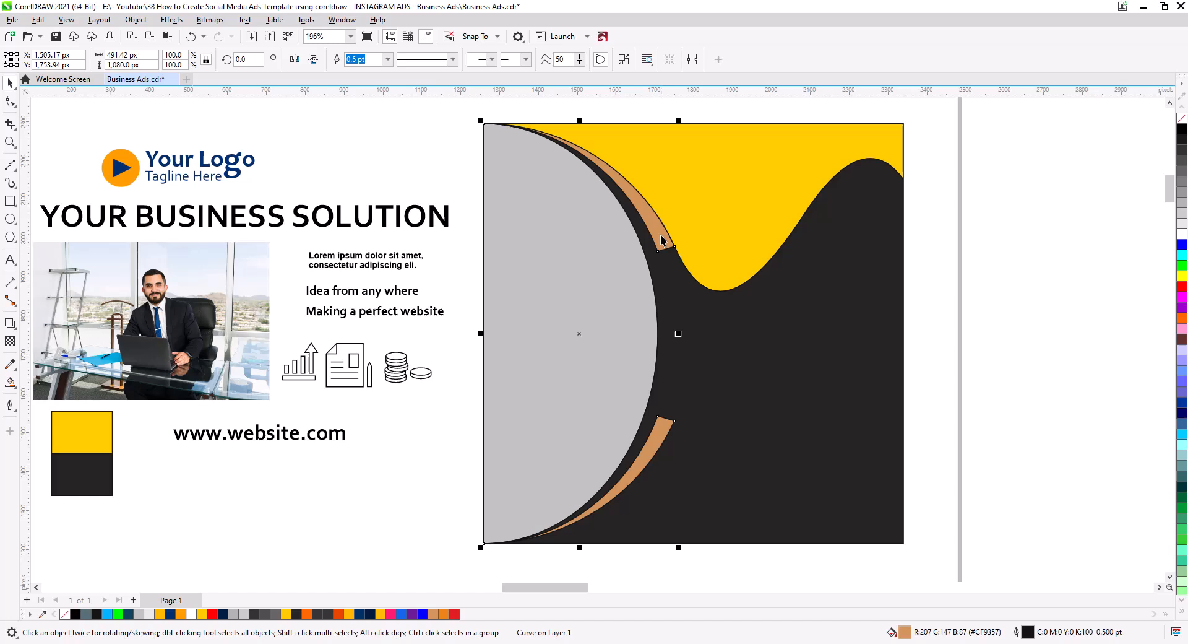
pyautogui.click(1184, 239)
pyautogui.click(1018, 276)
# Remove the outlines from all shapes of the square template.
pyautogui.scroll(-2, 798, 292)
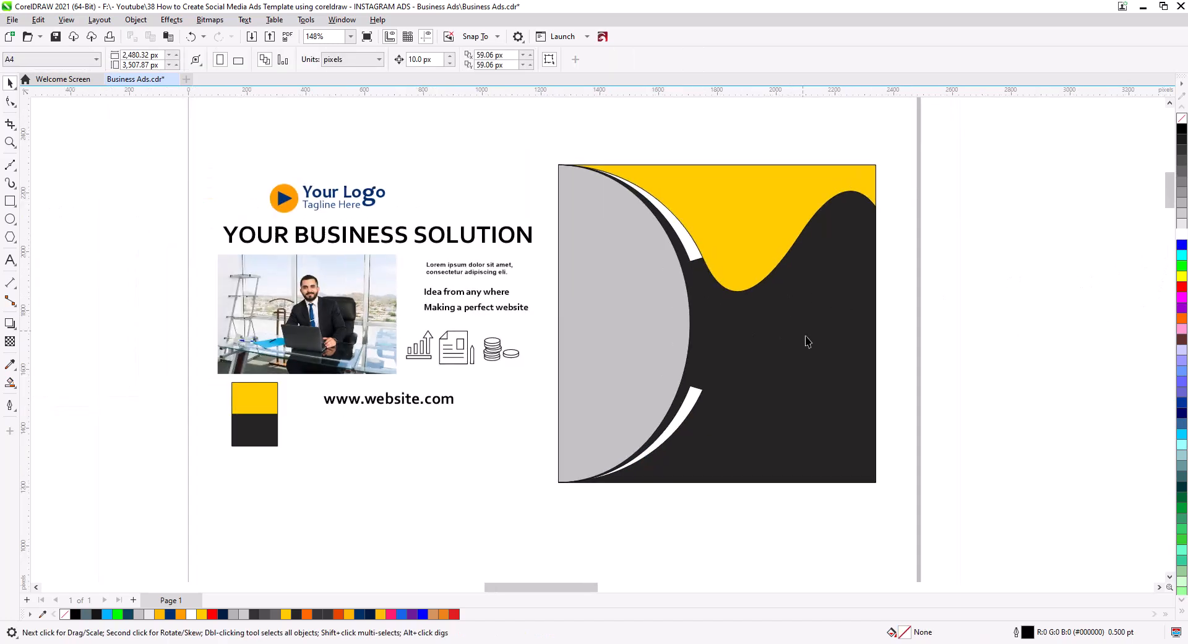
pyautogui.moveTo(933, 510); pyautogui.dragTo(548, 146)
pyautogui.rightClick(1181, 123)
pyautogui.click(1041, 241)
# Move the businessman photo onto the grey semicircle and bring it to the front.
pyautogui.scroll(1, 758, 351)
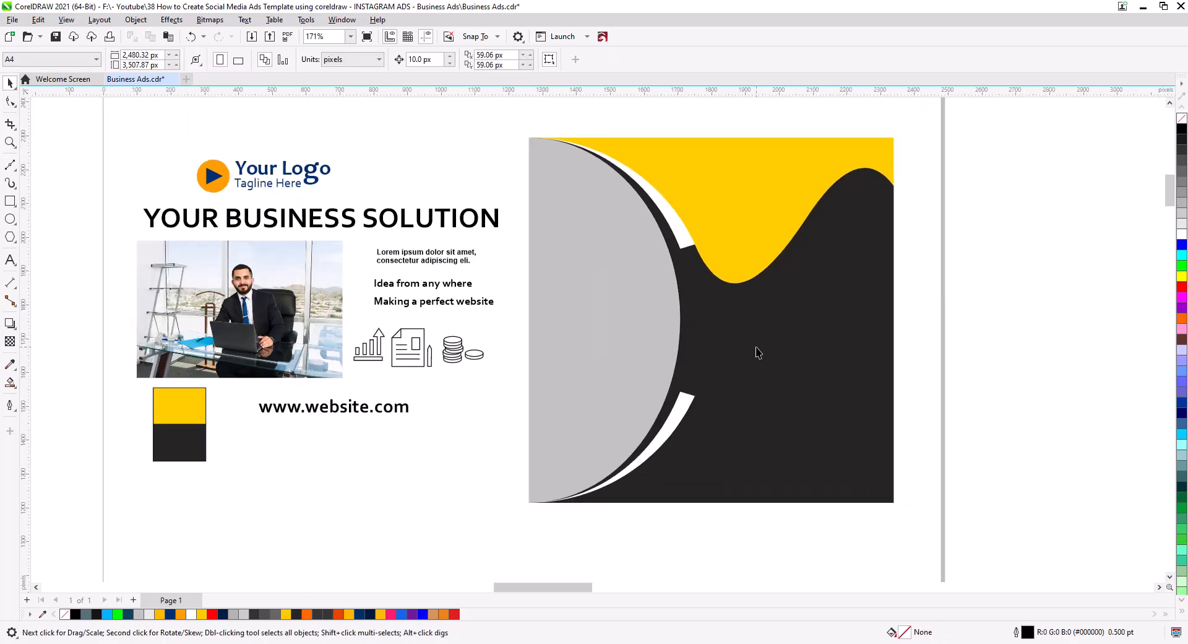
pyautogui.moveTo(758, 351); pyautogui.dragTo(703, 405)
pyautogui.click(242, 363)
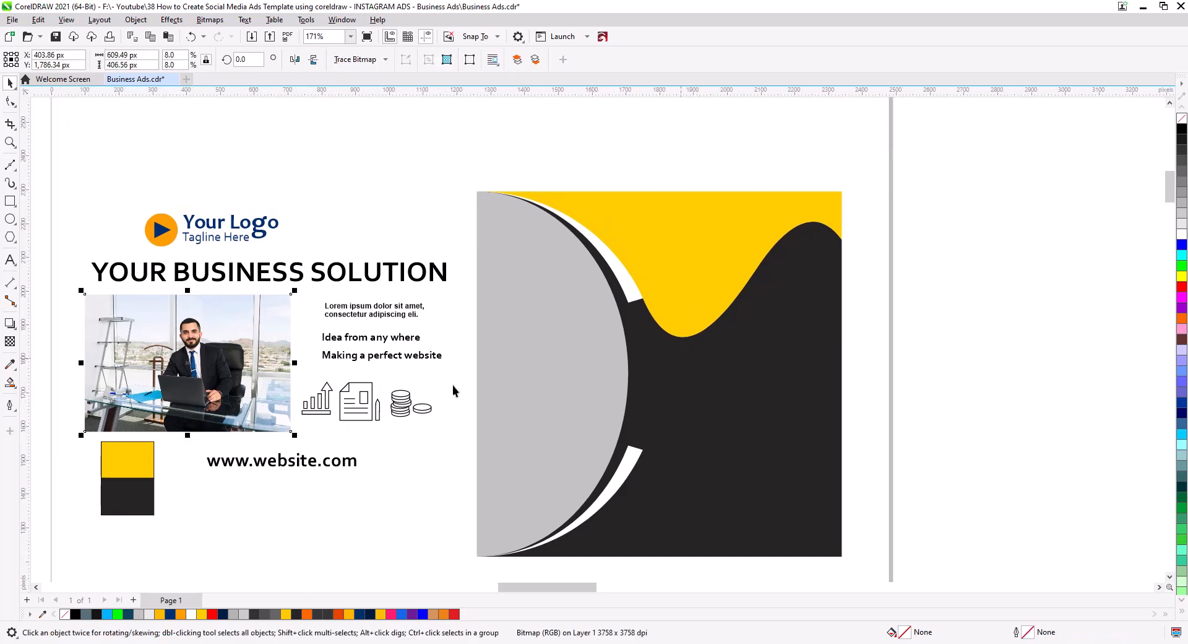
pyautogui.moveTo(177, 391); pyautogui.dragTo(538, 349)
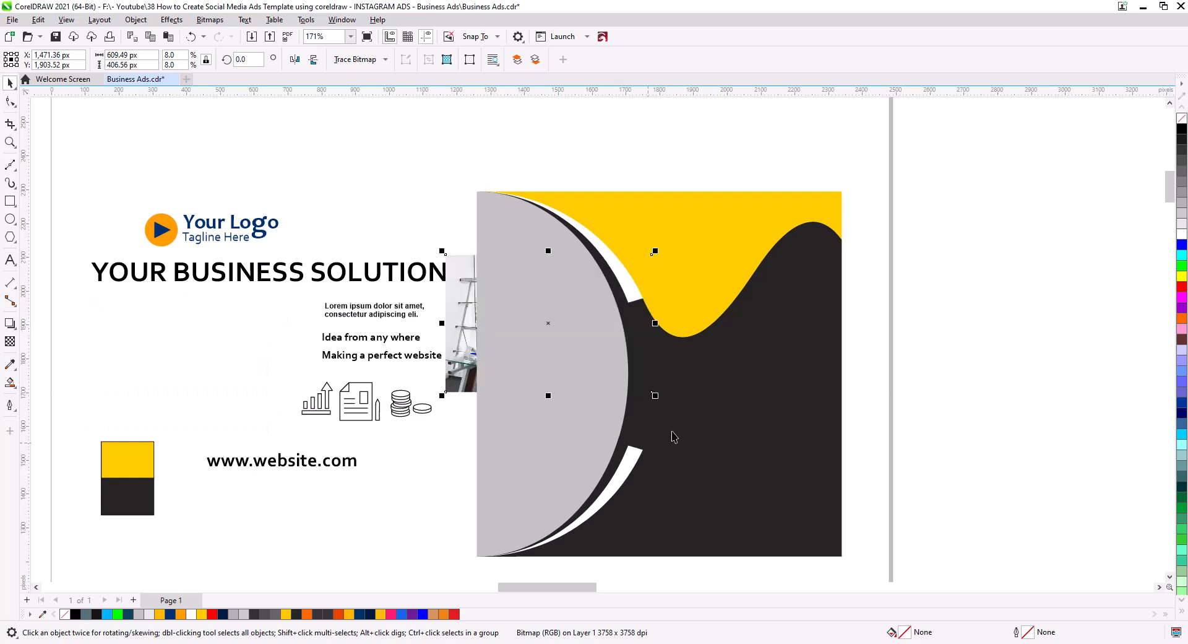
pyautogui.hotkey('shift', 'pageup')
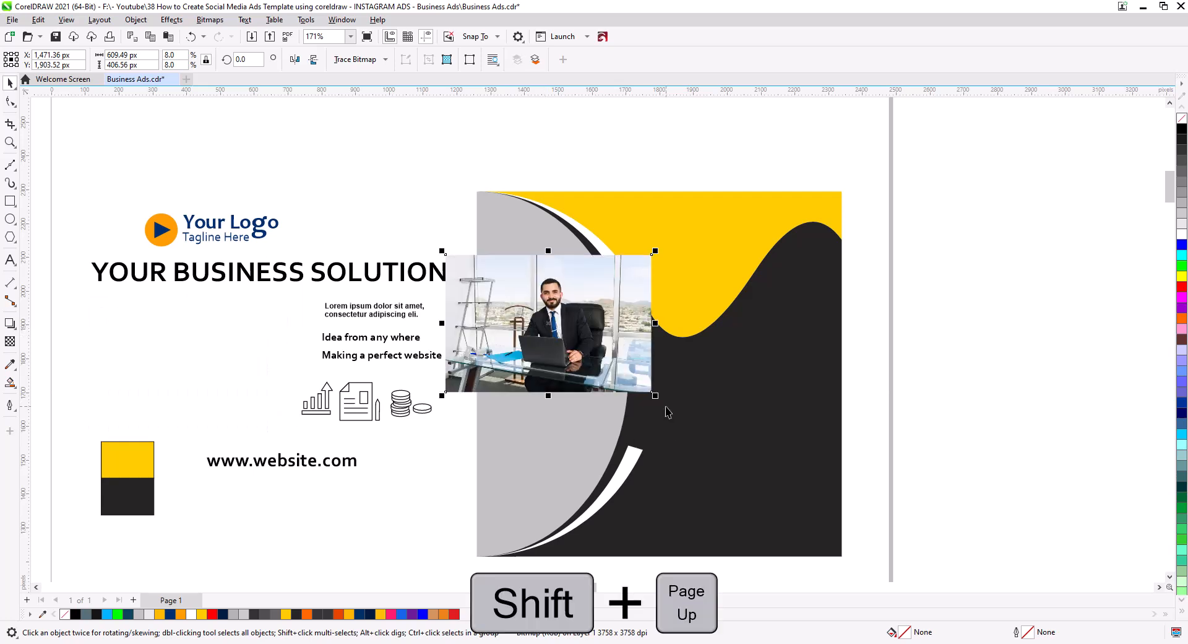
# Send all the shapes of the square template to the back, behind the photo.
pyautogui.moveTo(868, 570); pyautogui.dragTo(473, 154)
pyautogui.hotkey('shift', 'pagedown')
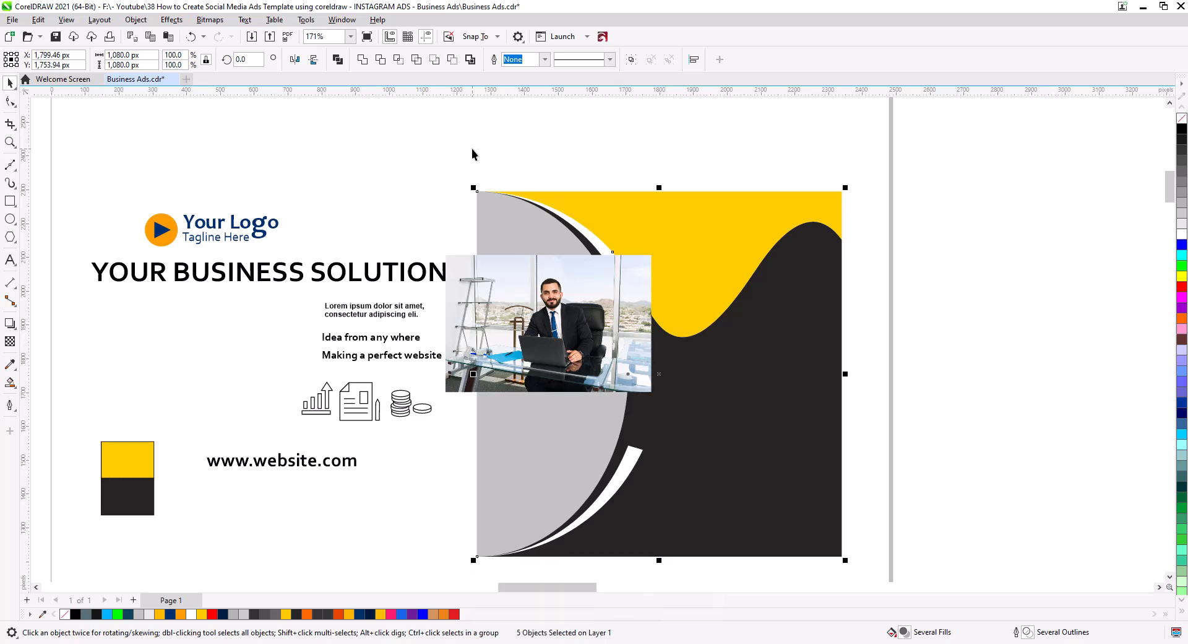
pyautogui.click(485, 164)
# Enlarge the photo proportionally to about 1,471 by 981 px and move it down to the template's bottom edge.
pyautogui.click(576, 297)
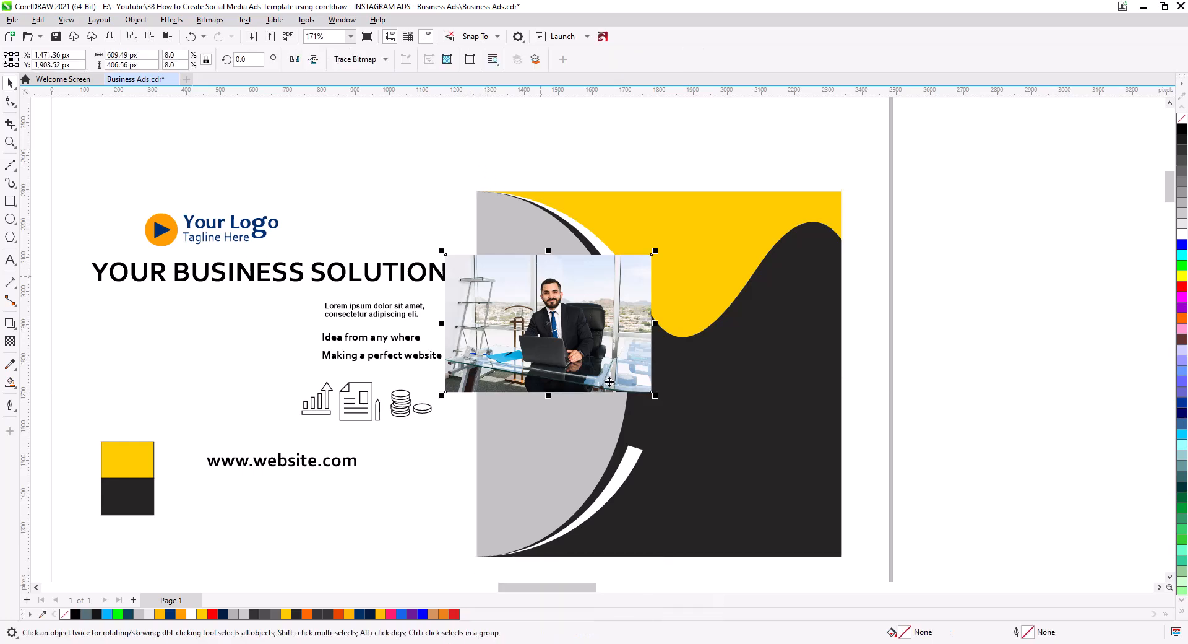
pyautogui.moveTo(657, 398); pyautogui.dragTo(797, 495)
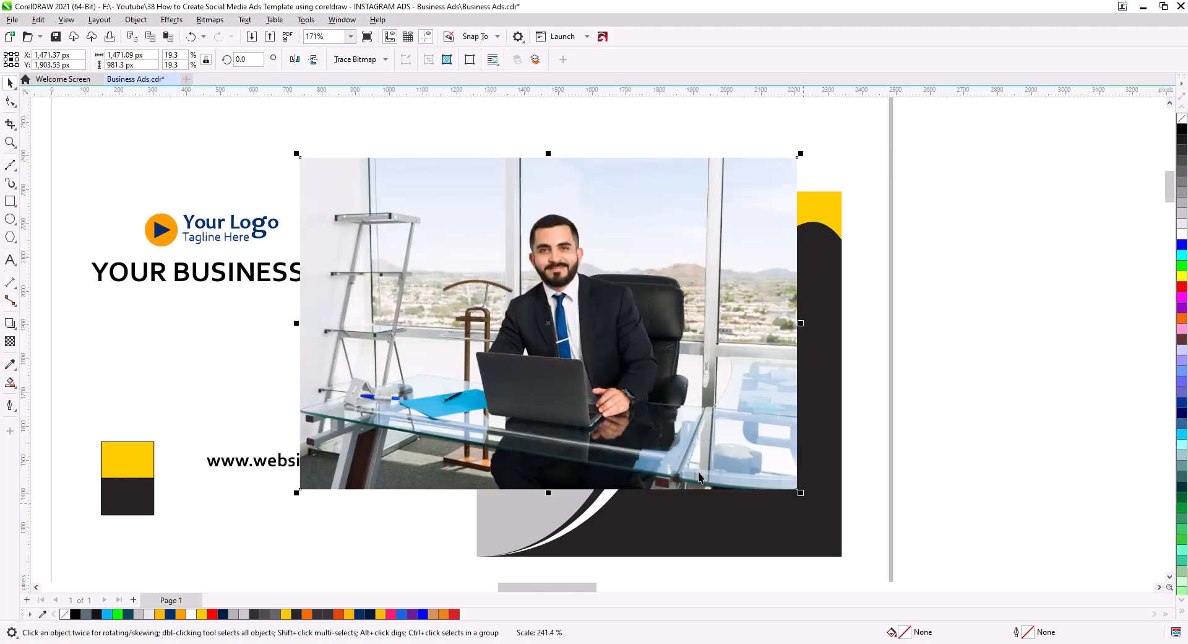
pyautogui.moveTo(589, 384); pyautogui.dragTo(566, 440)
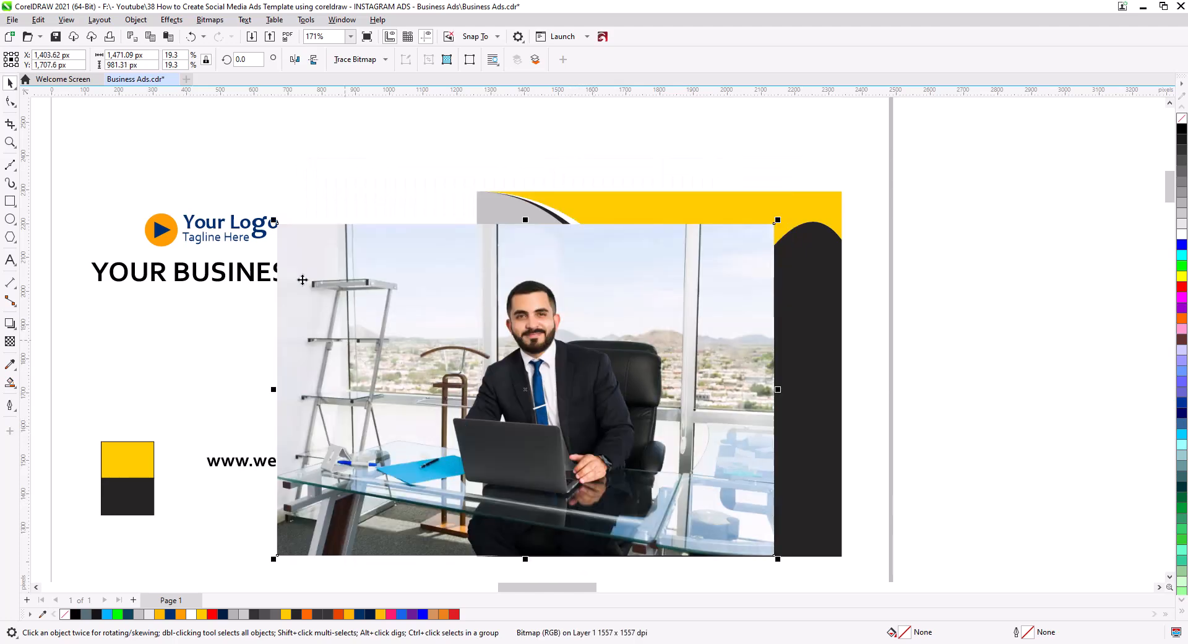
# Set the photo's height to 1,080 px with proportions locked and centre it vertically on the grey semicircle.
pyautogui.doubleClick(124, 64)
pyautogui.write('1,08')
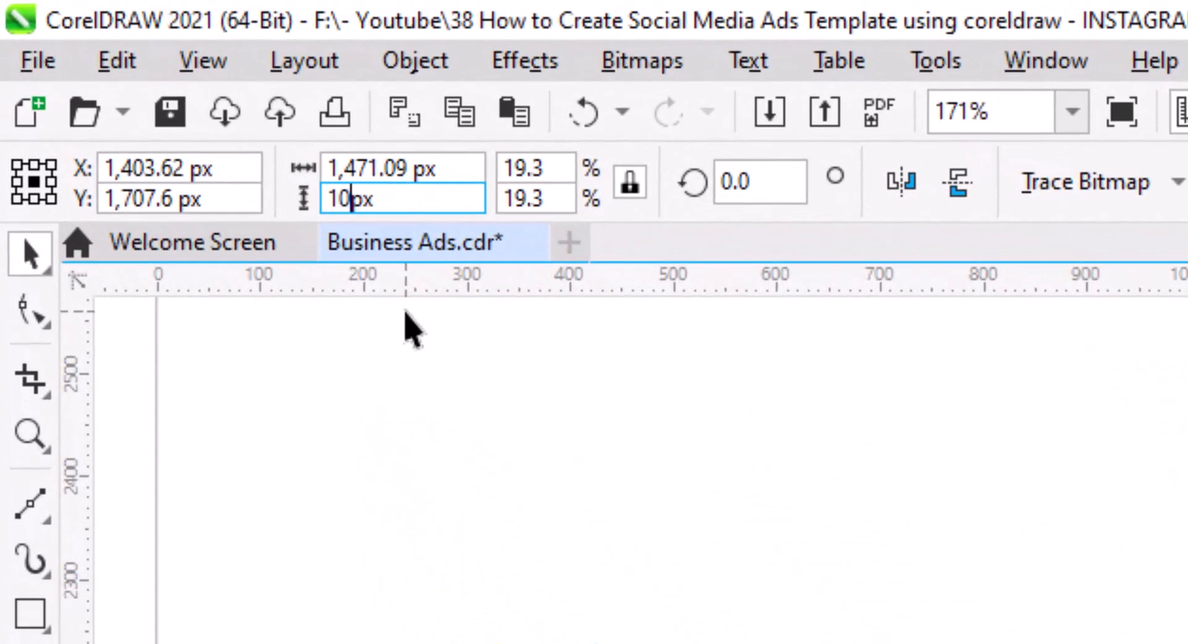
pyautogui.write('08')
pyautogui.press('Return')
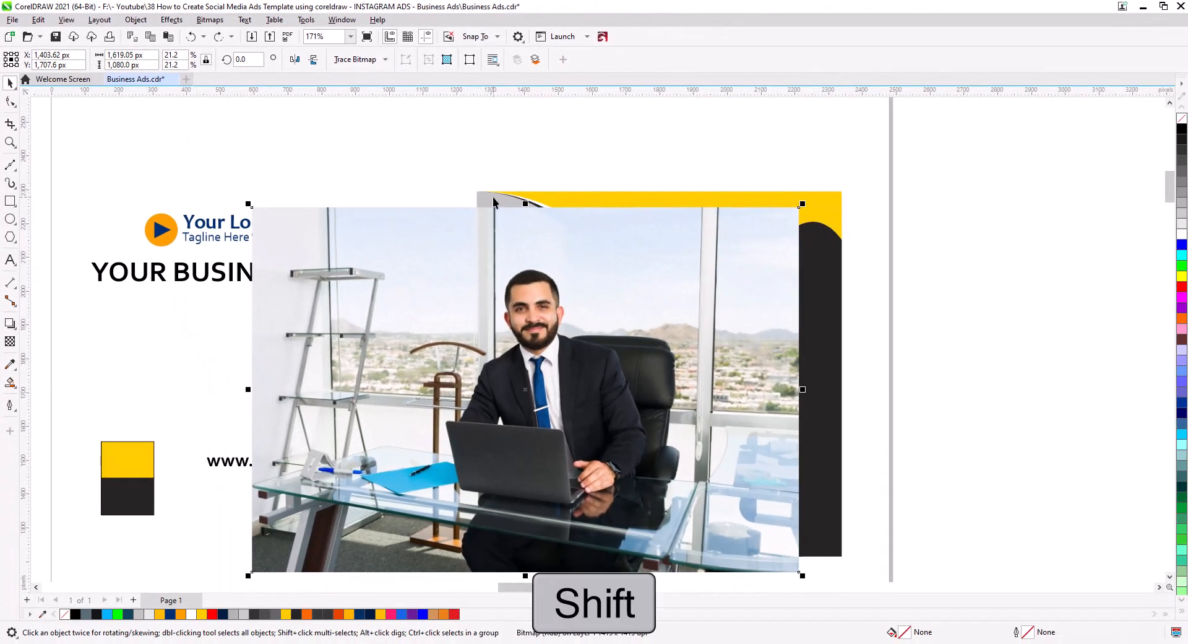
pyautogui.keyDown('shift'); pyautogui.click(493, 198); pyautogui.keyUp('shift')
pyautogui.press('e')
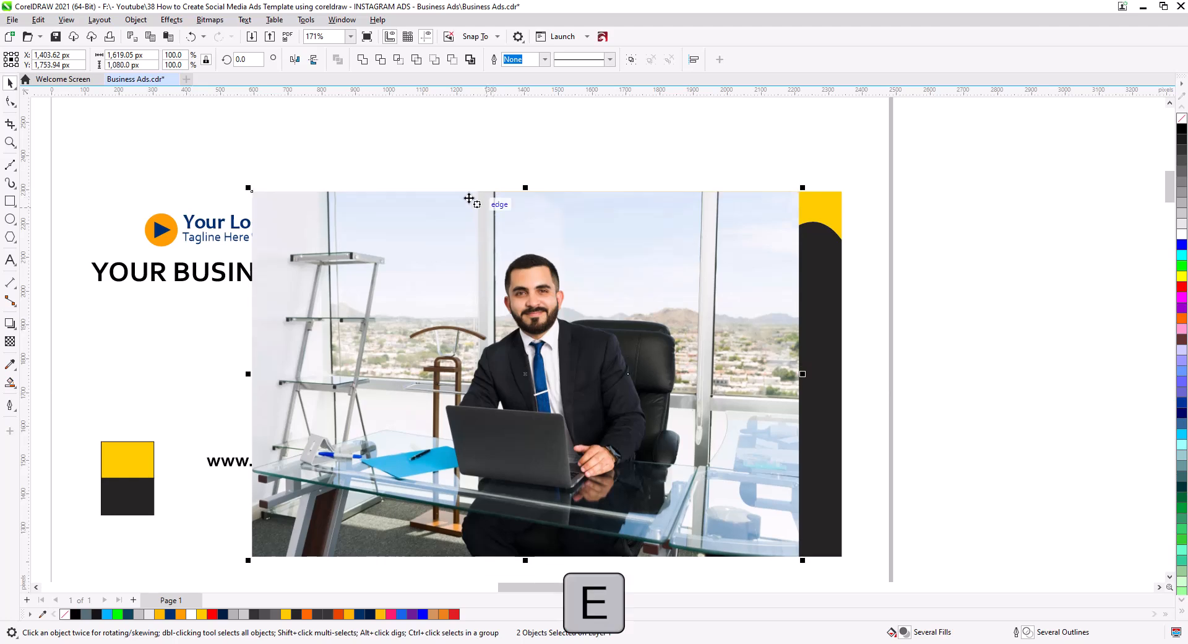
# Shift the photo slightly to the left and send it behind the template shapes.
pyautogui.press('Escape')
pyautogui.moveTo(598, 297); pyautogui.dragTo(590, 302)
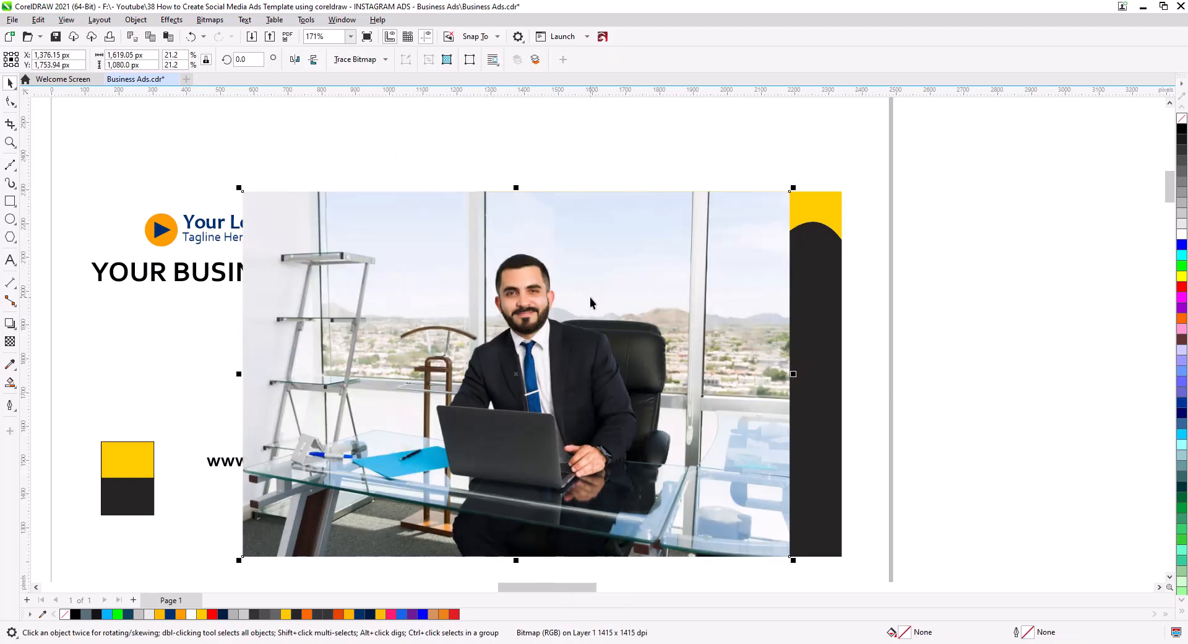
pyautogui.hotkey('shift', 'pagedown')
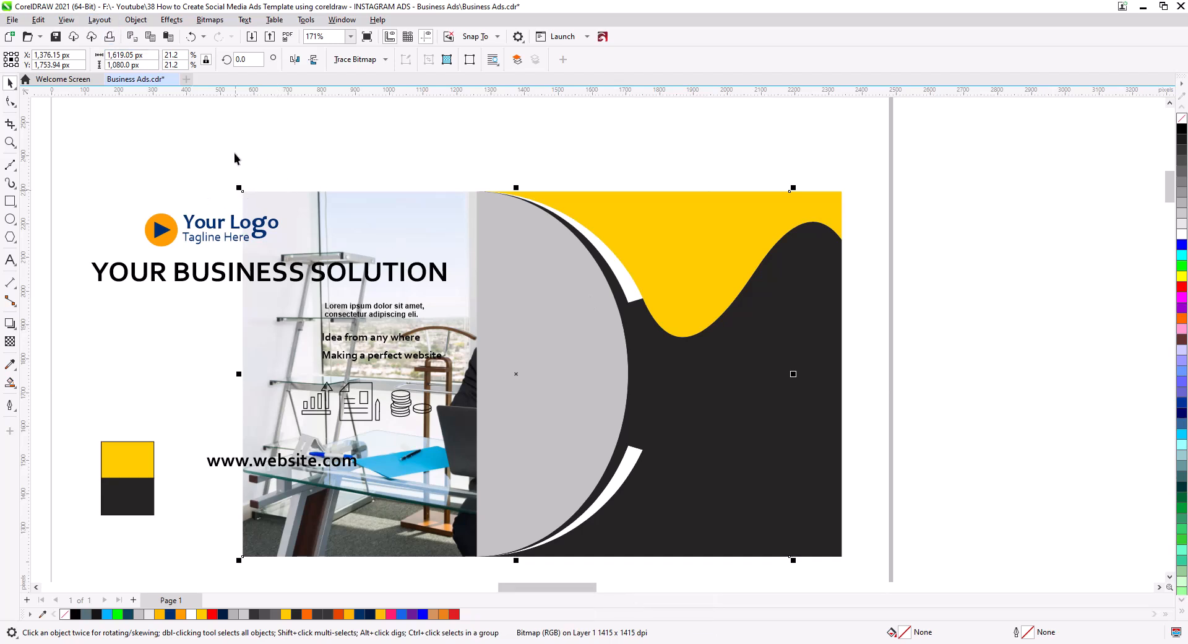
# Place the businessman photo inside the grey semicircle with PowerClip.
pyautogui.click(135, 19)
pyautogui.moveTo(204, 67)
pyautogui.click(323, 69)
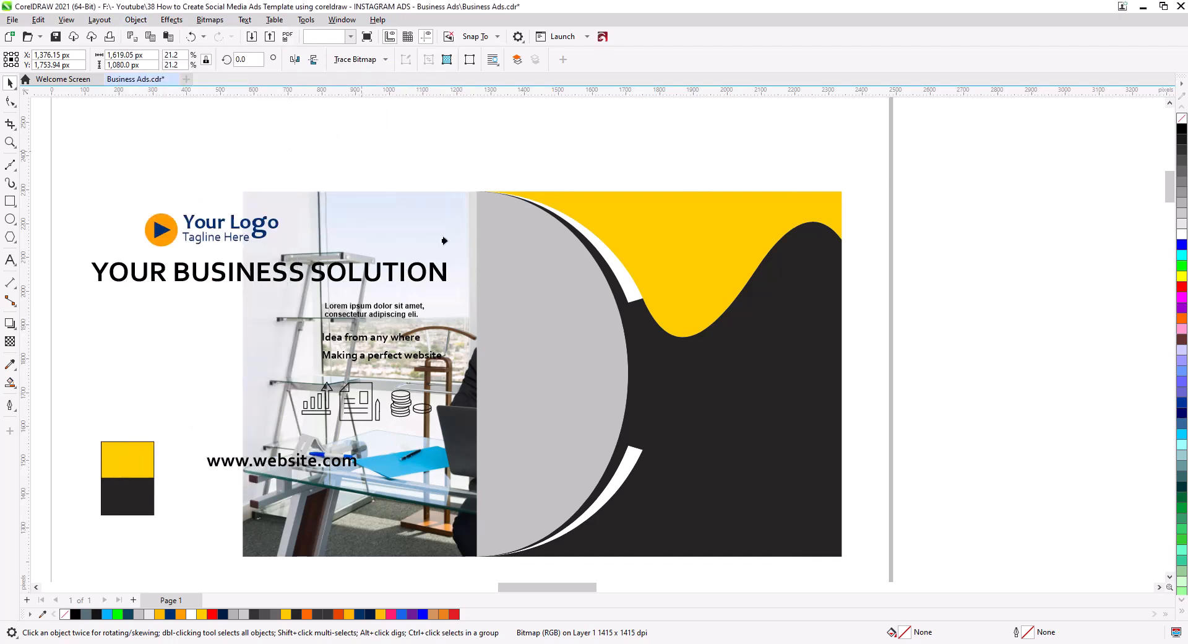
pyautogui.click(537, 306)
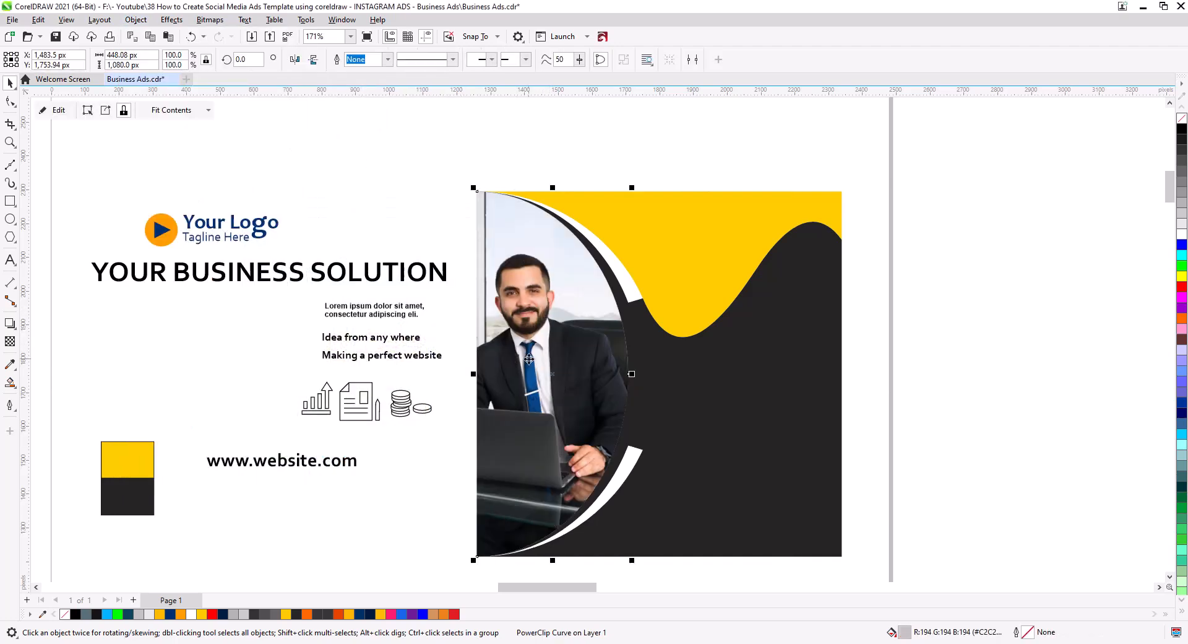
# Open the semicircle's PowerClip contents for editing and shift the photo slightly to the right.
pyautogui.scroll(4, 582, 362)
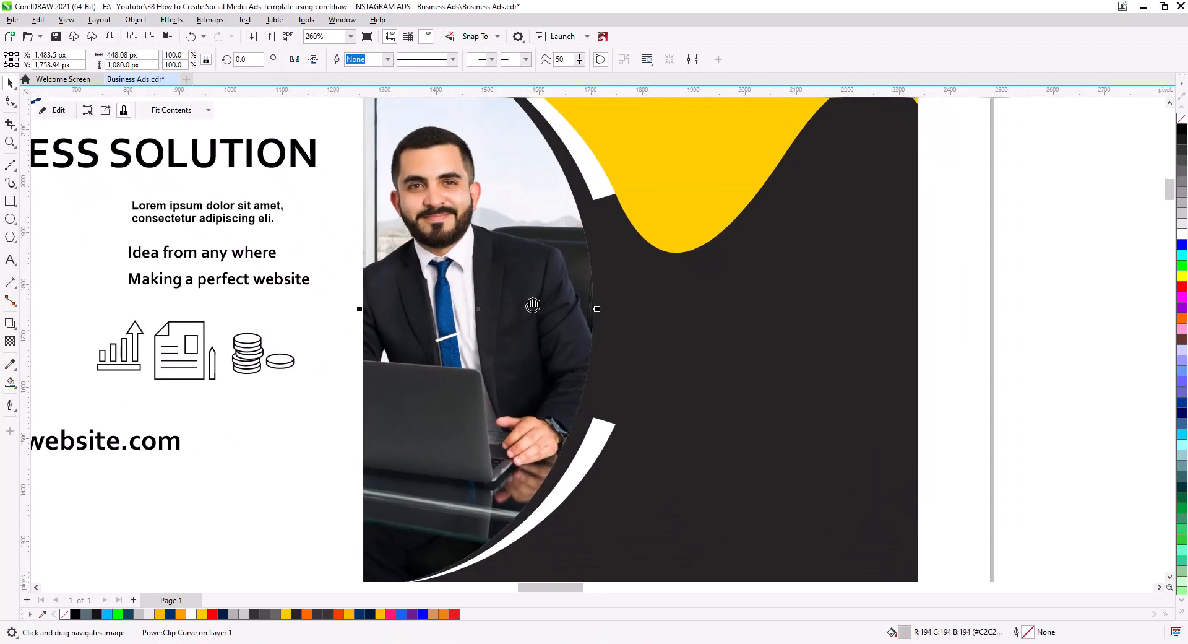
pyautogui.scroll(-2, 531, 327)
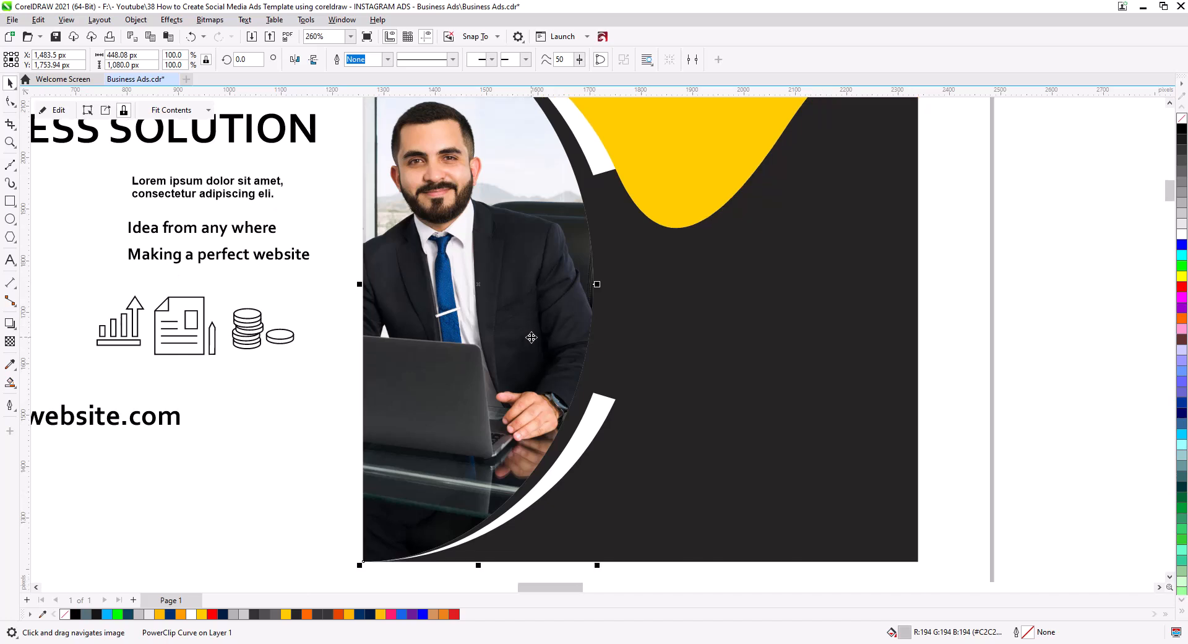
pyautogui.scroll(-1, 541, 308)
pyautogui.moveTo(539, 308); pyautogui.dragTo(538, 356)
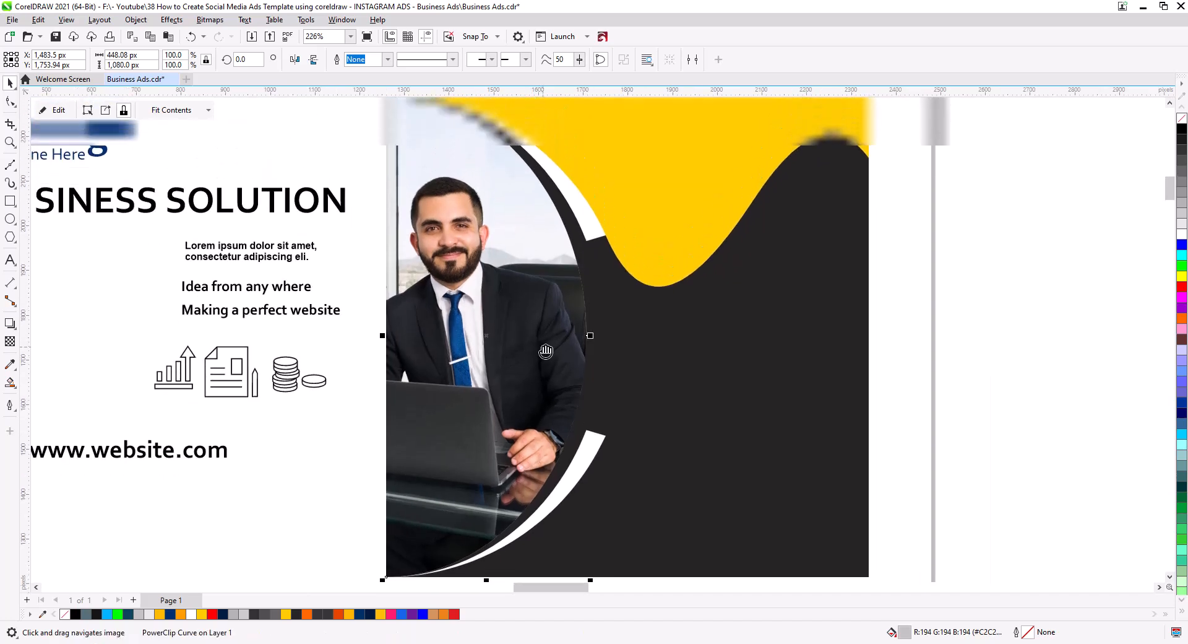
pyautogui.click(507, 280)
pyautogui.click(55, 109)
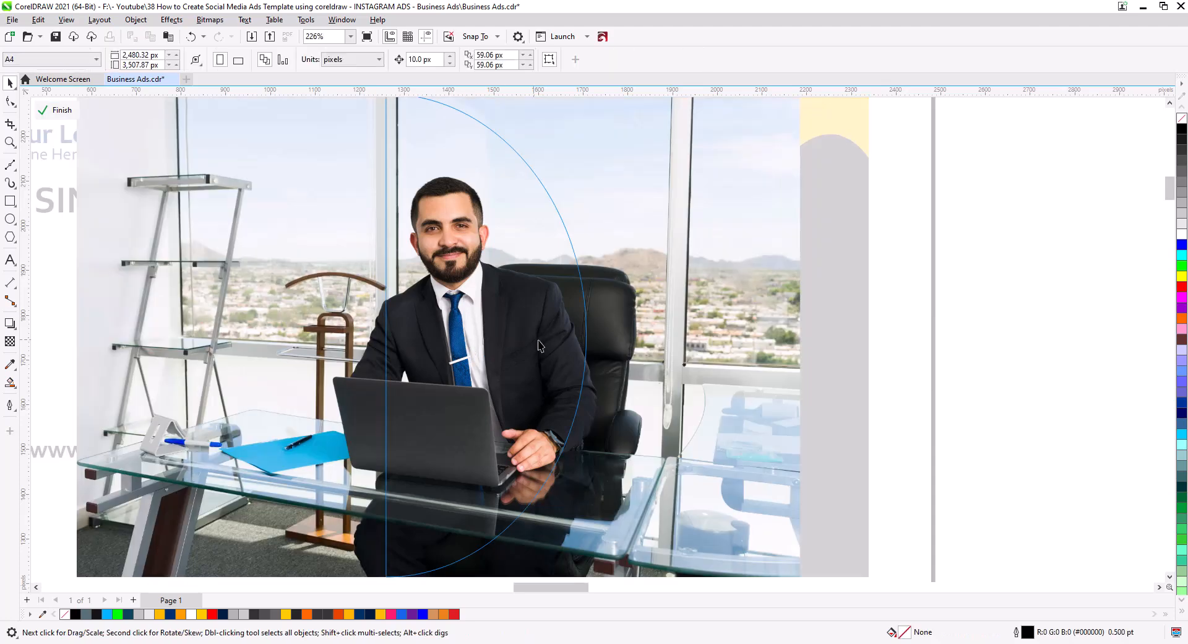
pyautogui.click(632, 350)
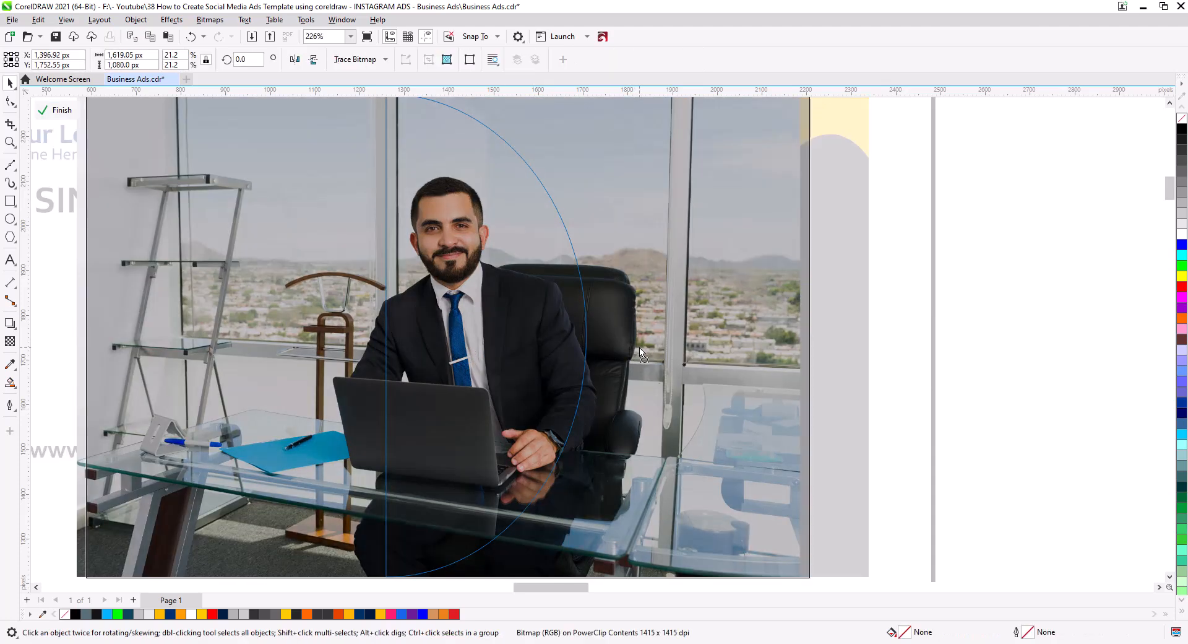
pyautogui.moveTo(631, 350); pyautogui.dragTo(652, 355)
# Enlarge the clipped photo to about 1,827 by 1,218 px, nudge it down and finish editing the PowerClip.
pyautogui.scroll(-2, 631, 373)
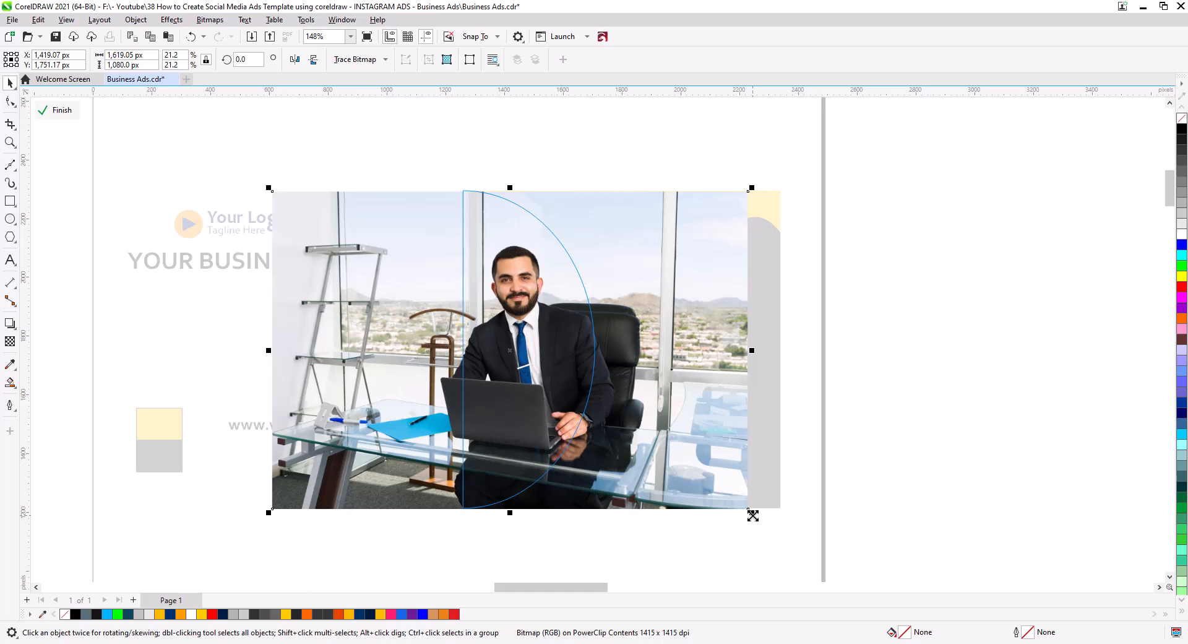
pyautogui.moveTo(755, 512); pyautogui.dragTo(786, 536)
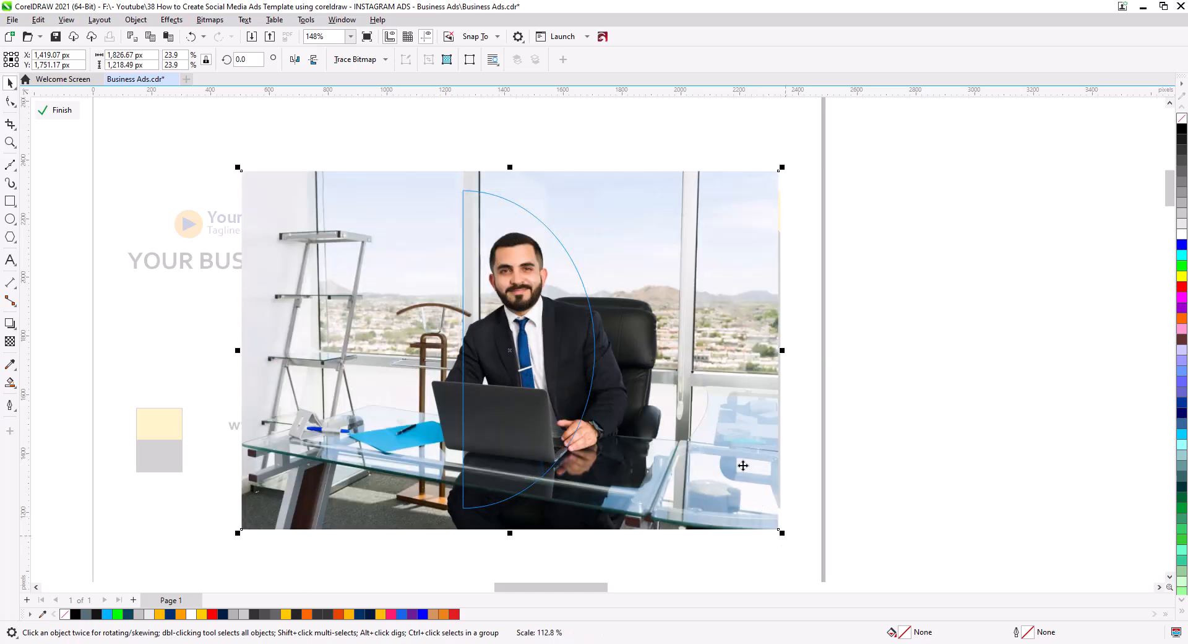
pyautogui.moveTo(743, 465); pyautogui.dragTo(738, 460)
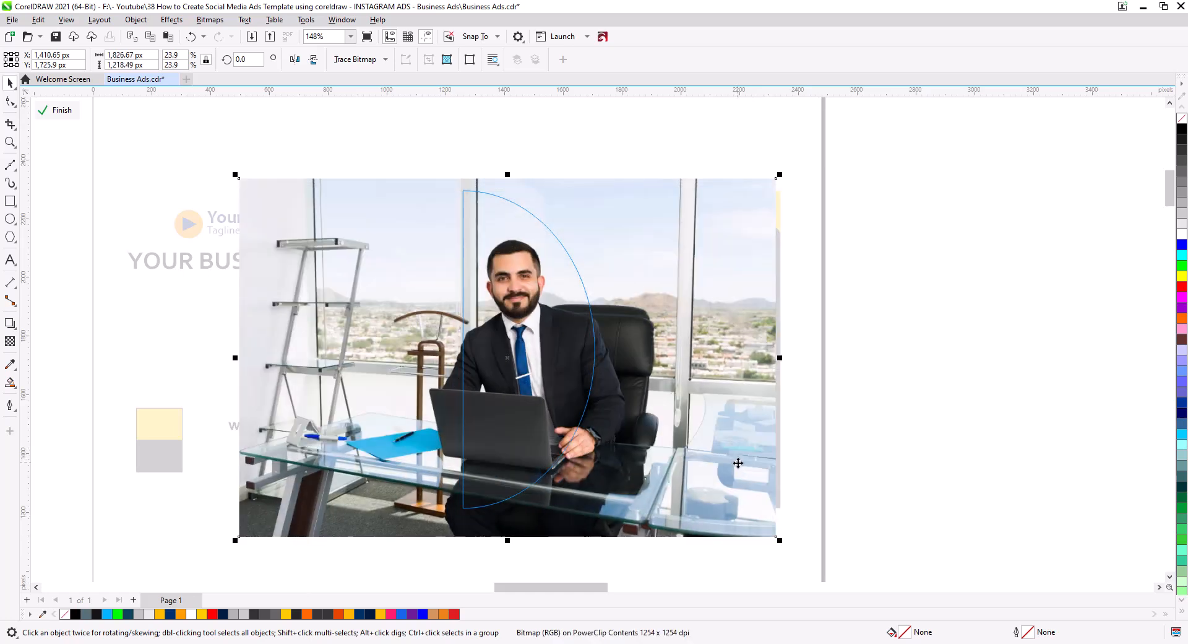
pyautogui.click(52, 110)
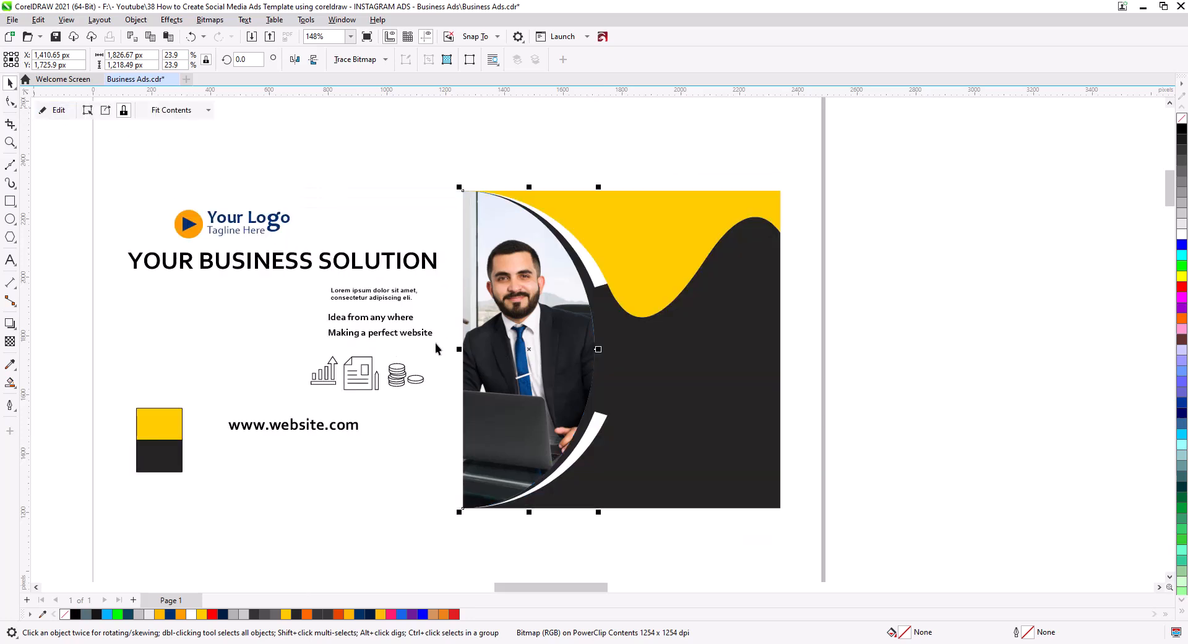
# Move the complete logo, icon and text together, to the empty area just above the template.
pyautogui.click(388, 220)
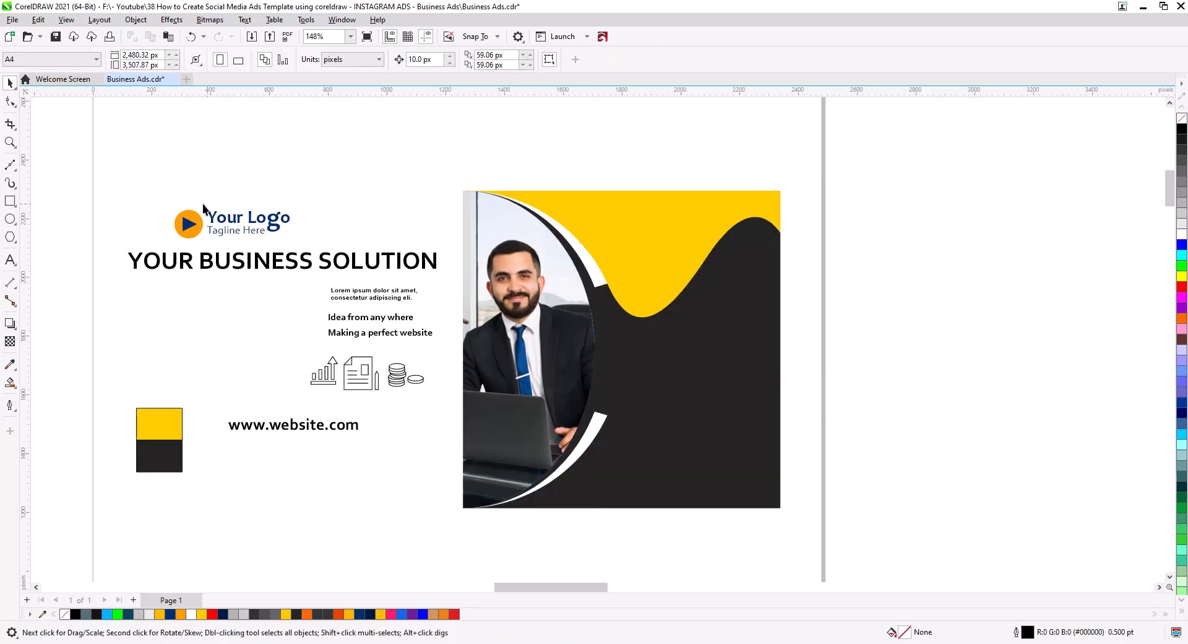
pyautogui.moveTo(304, 263); pyautogui.dragTo(306, 263)
pyautogui.moveTo(300, 224); pyautogui.dragTo(688, 164)
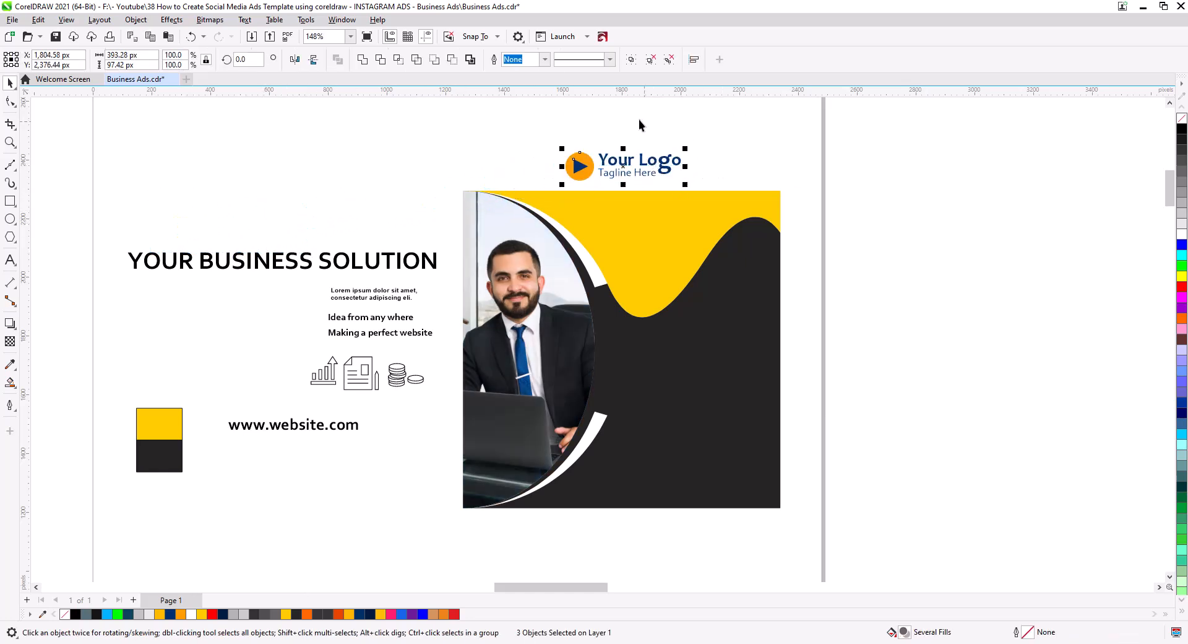
# Fill the logo name and tagline with black and move them onto the yellow wave area.
pyautogui.scroll(4, 640, 148)
pyautogui.click(617, 203)
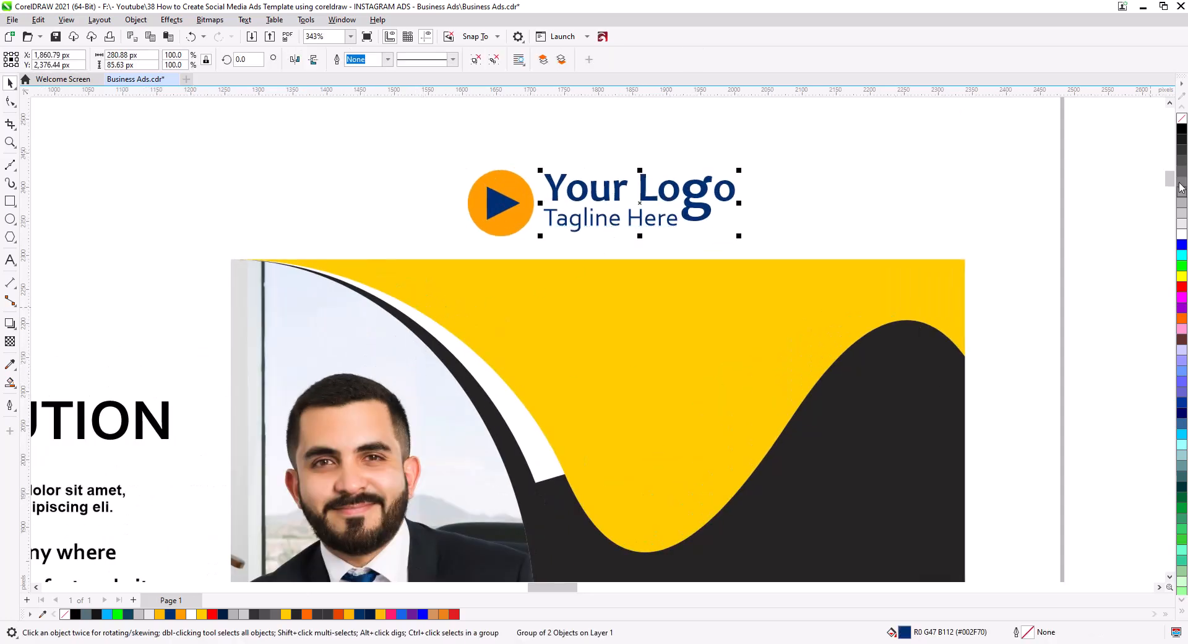
pyautogui.click(1182, 129)
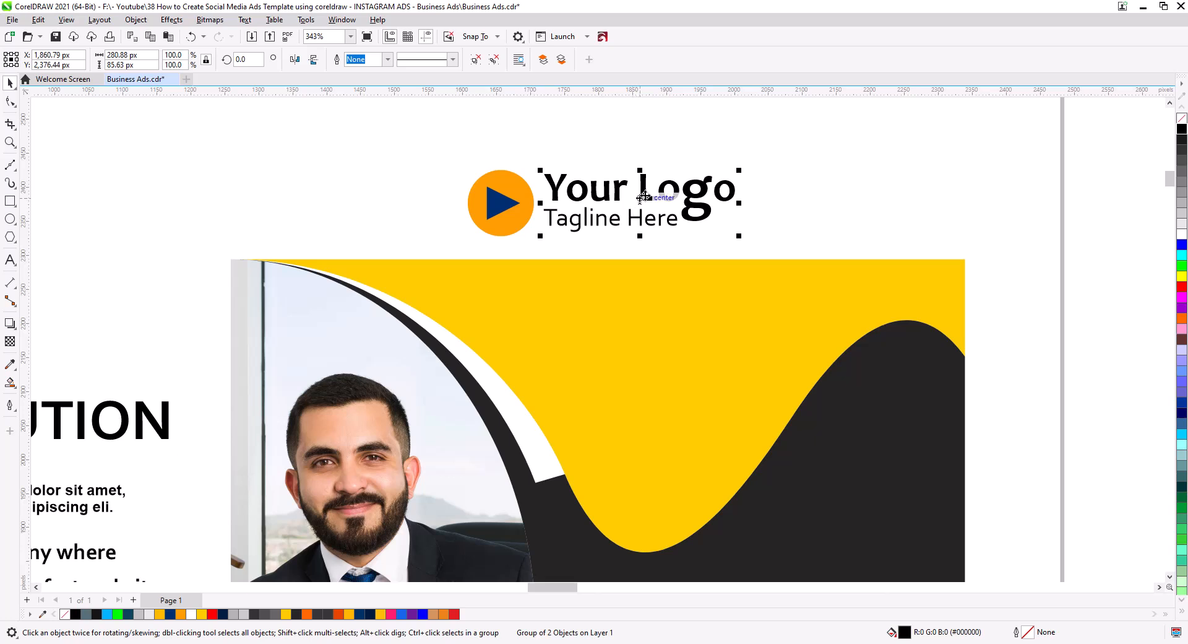
pyautogui.moveTo(639, 189); pyautogui.dragTo(657, 354)
# Recolour the logo icon with a black circle and a white triangle.
pyautogui.click(523, 218)
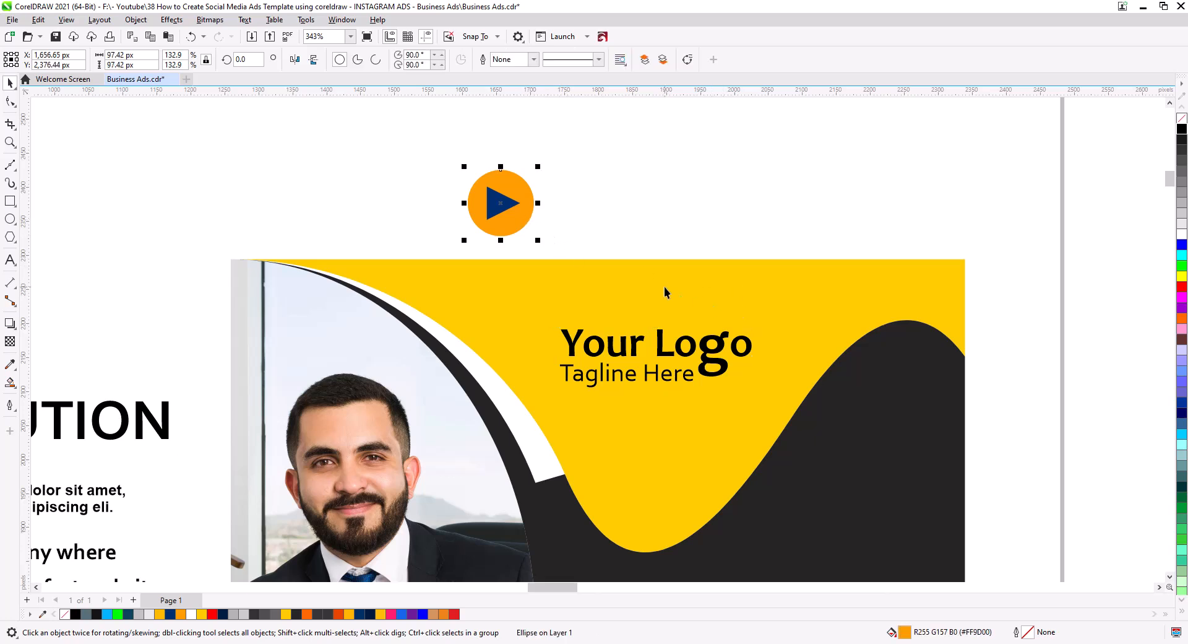
pyautogui.click(1183, 130)
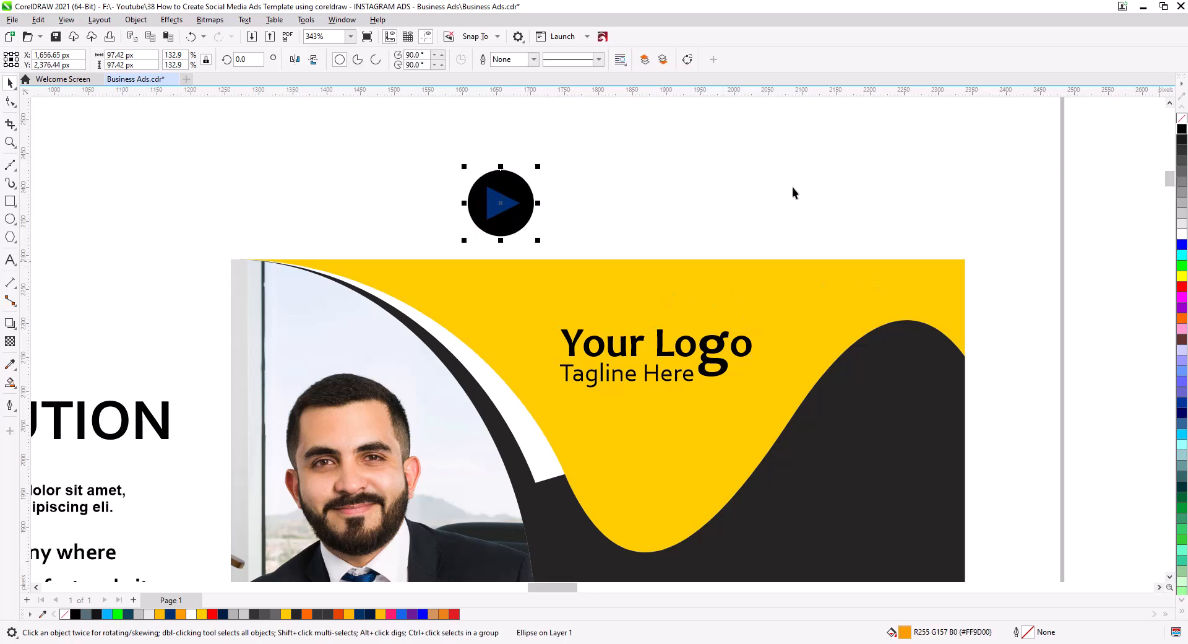
pyautogui.click(793, 195)
pyautogui.click(506, 204)
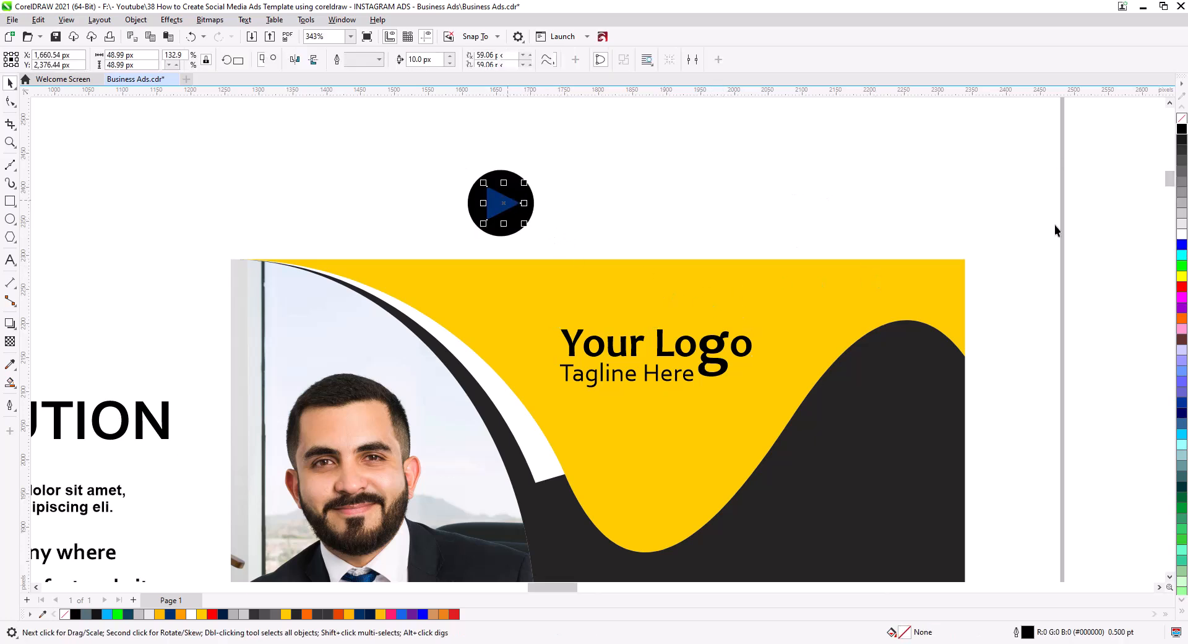
pyautogui.click(1183, 235)
# Group the icon's circle and triangle and place it, slightly reduced, horizontally centred above the logo text.
pyautogui.moveTo(446, 150); pyautogui.dragTo(580, 242)
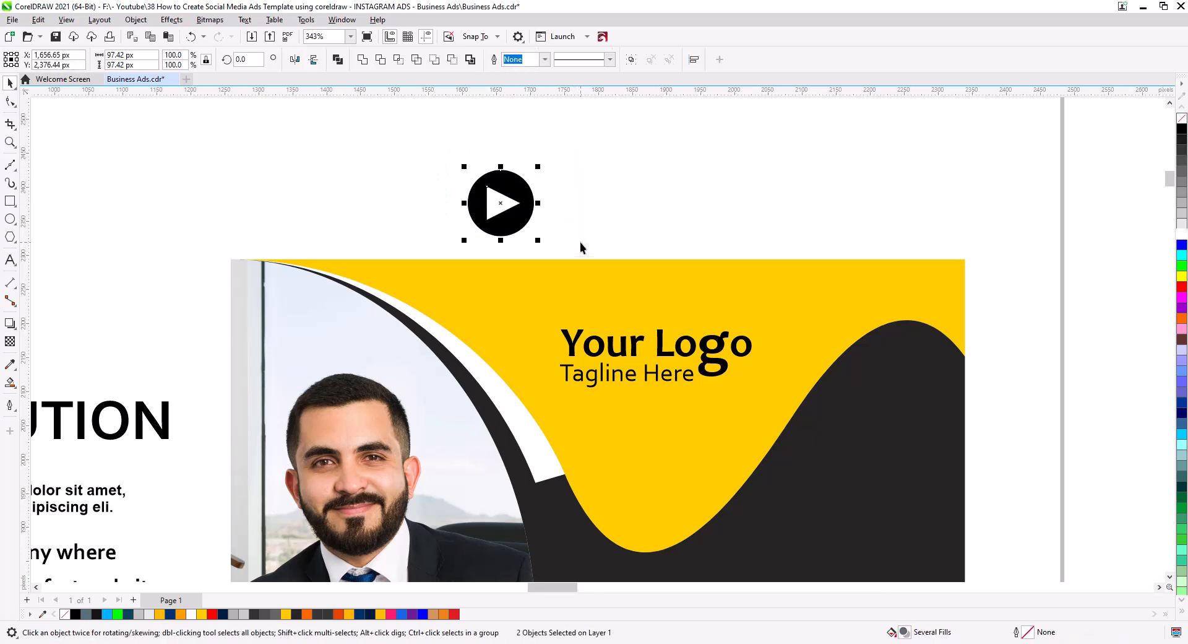
pyautogui.hotkey('ctrl', 'g')
pyautogui.moveTo(520, 209); pyautogui.dragTo(675, 331)
pyautogui.keyDown('shift'); pyautogui.click(668, 357); pyautogui.keyUp('shift')
pyautogui.press('c')
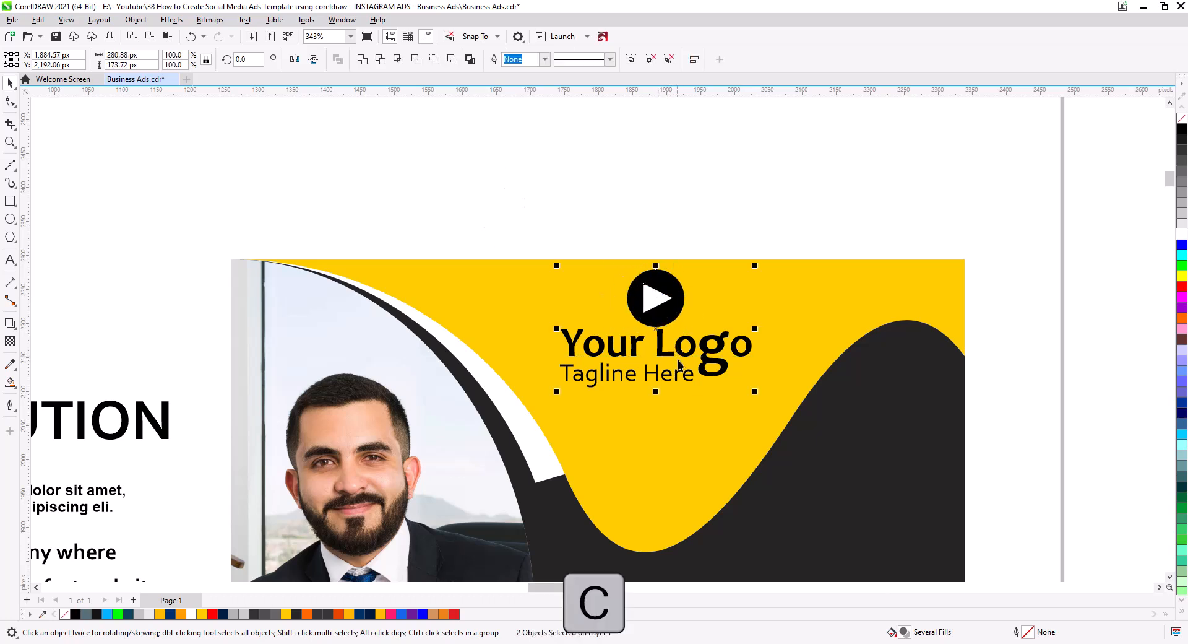
# Move the logo down with a slightly wider gap below its icon, and scale it to about 241 by 160 px.
pyautogui.moveTo(671, 354); pyautogui.dragTo(671, 384)
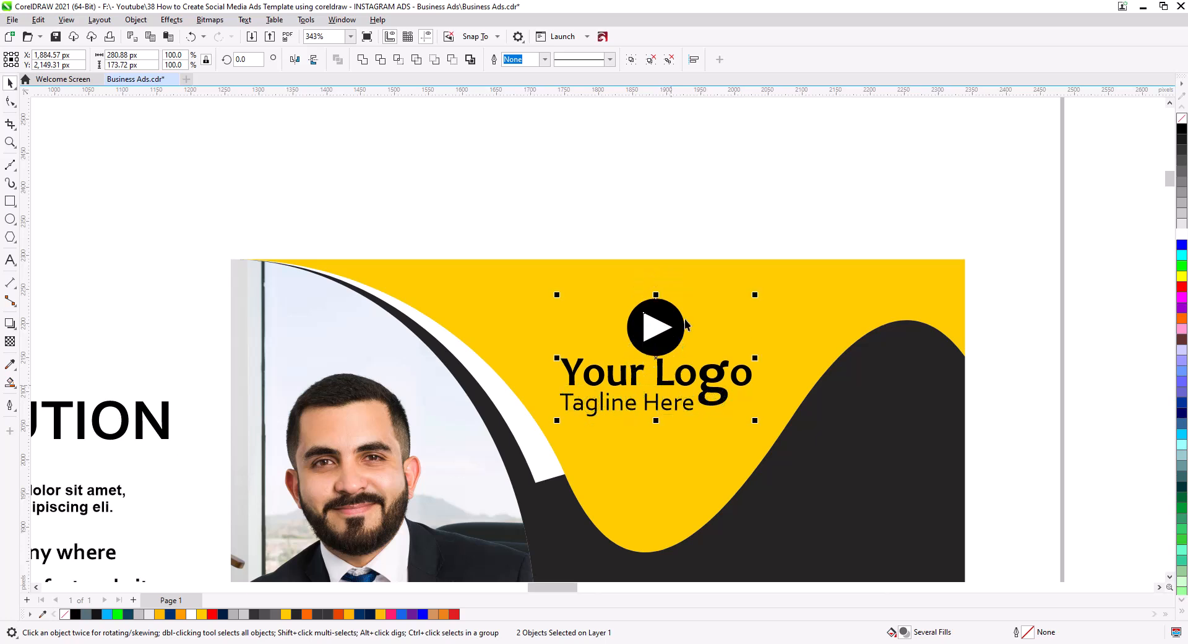
pyautogui.press('Escape')
pyautogui.click(662, 318)
pyautogui.moveTo(661, 318); pyautogui.dragTo(661, 317)
pyautogui.keyDown('shift'); pyautogui.click(667, 381); pyautogui.keyUp('shift')
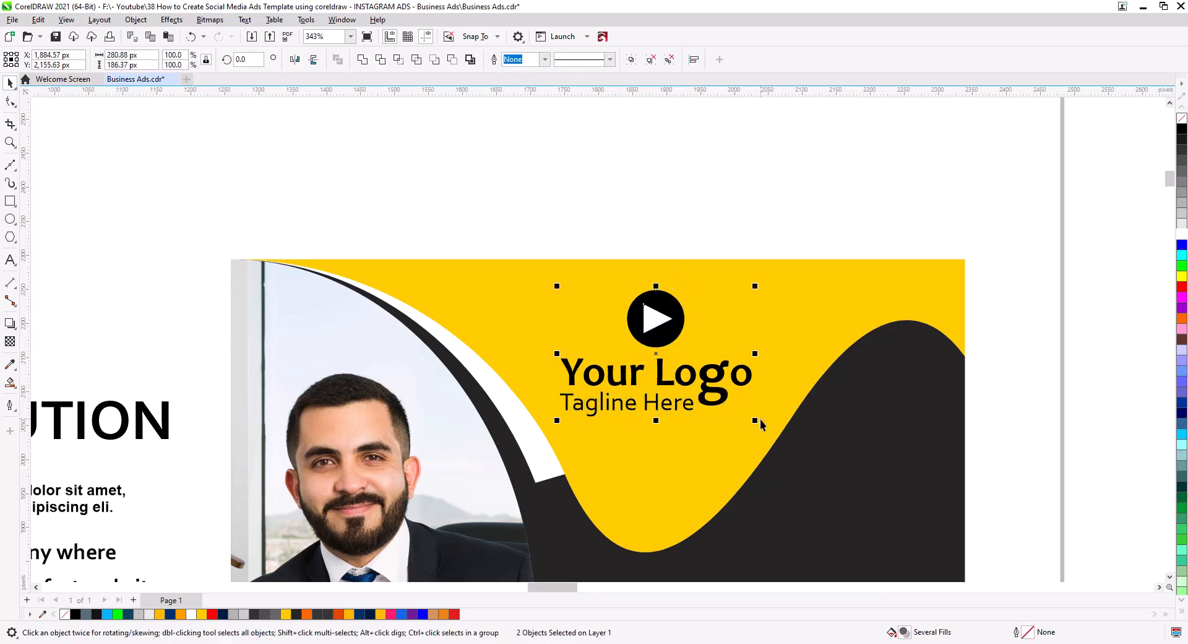
pyautogui.moveTo(758, 420); pyautogui.dragTo(745, 417)
# Move the YOUR BUSINESS SOLUTION headline across to the template, starting over the lower part of the yellow wave.
pyautogui.moveTo(670, 441); pyautogui.dragTo(714, 228)
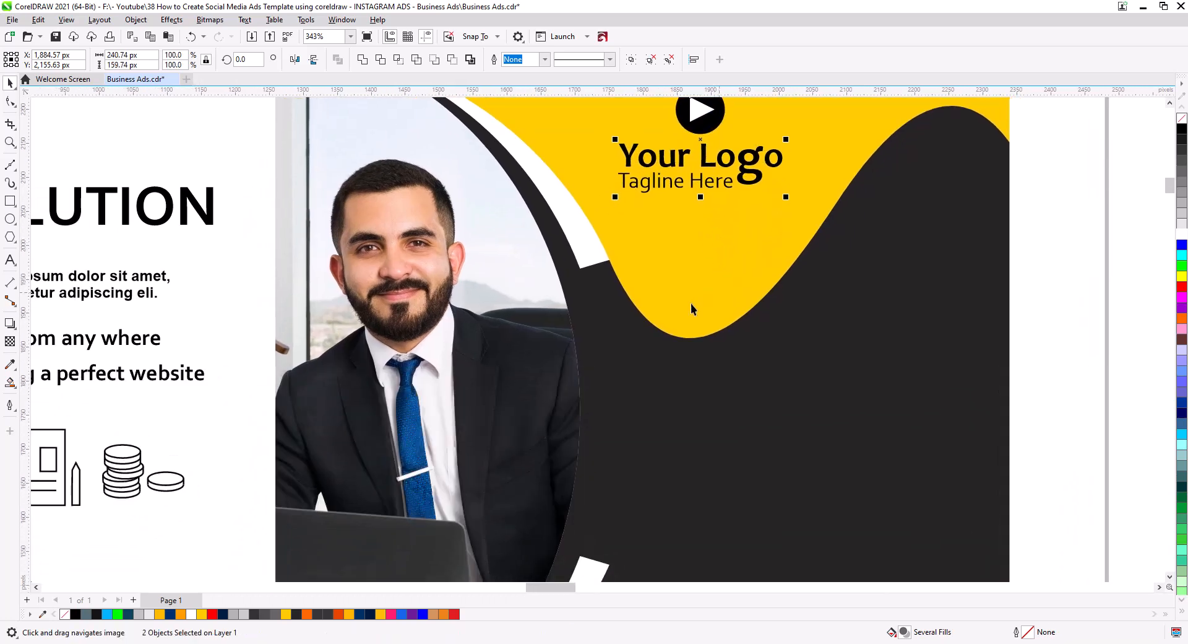
pyautogui.scroll(-4, 692, 350)
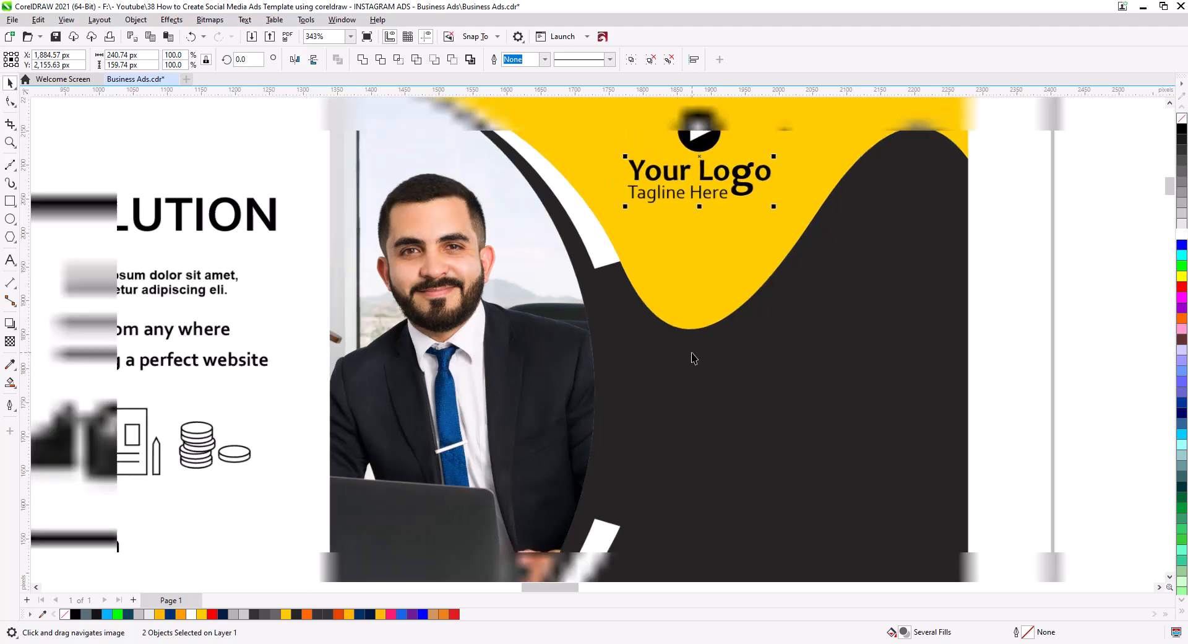
pyautogui.moveTo(687, 396); pyautogui.dragTo(741, 384)
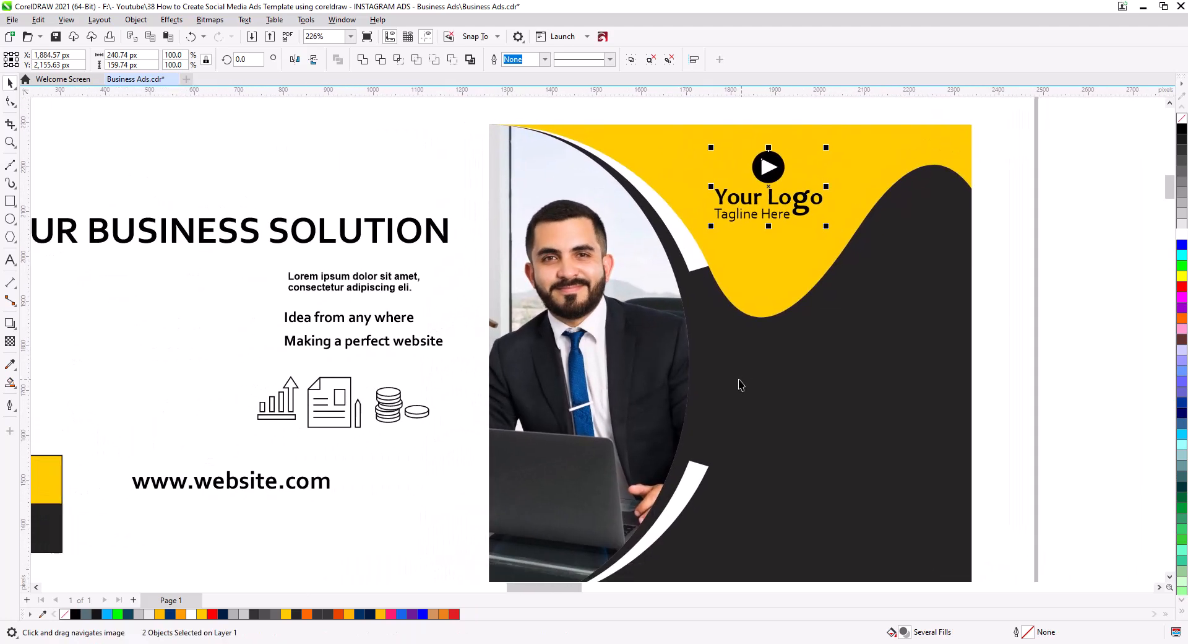
pyautogui.moveTo(193, 235); pyautogui.dragTo(997, 293)
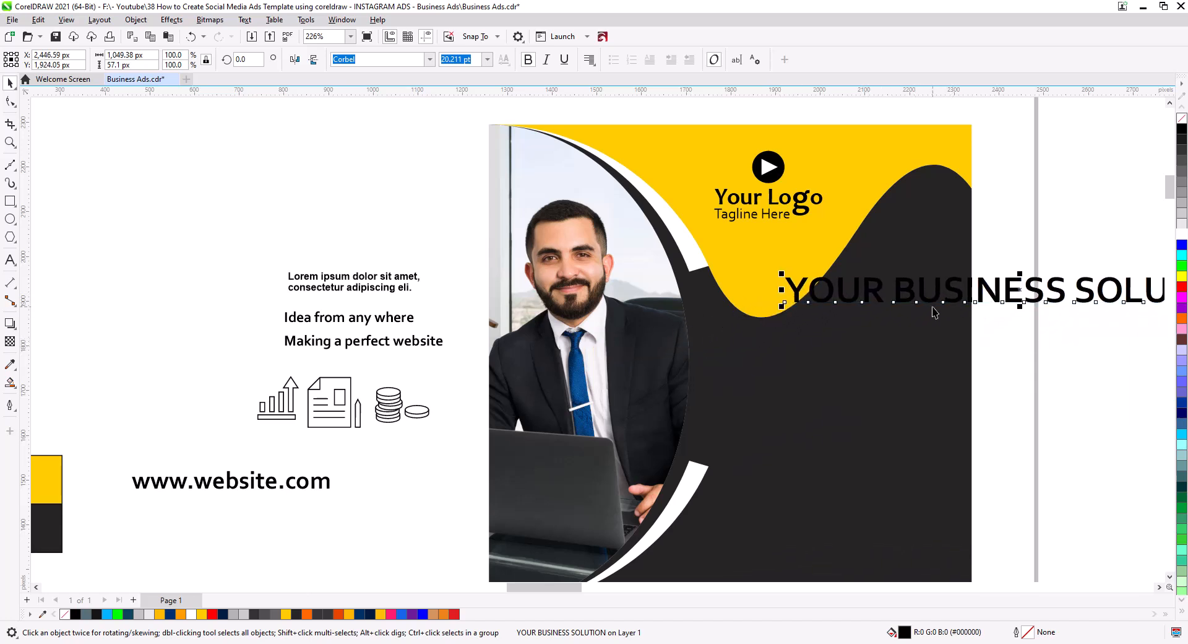
# Split the headline into the three lines YOUR, BUSINESS and SOLUTION and move it onto the dark area at the template's right edge.
pyautogui.doubleClick(892, 297)
pyautogui.moveTo(891, 296); pyautogui.dragTo(886, 297)
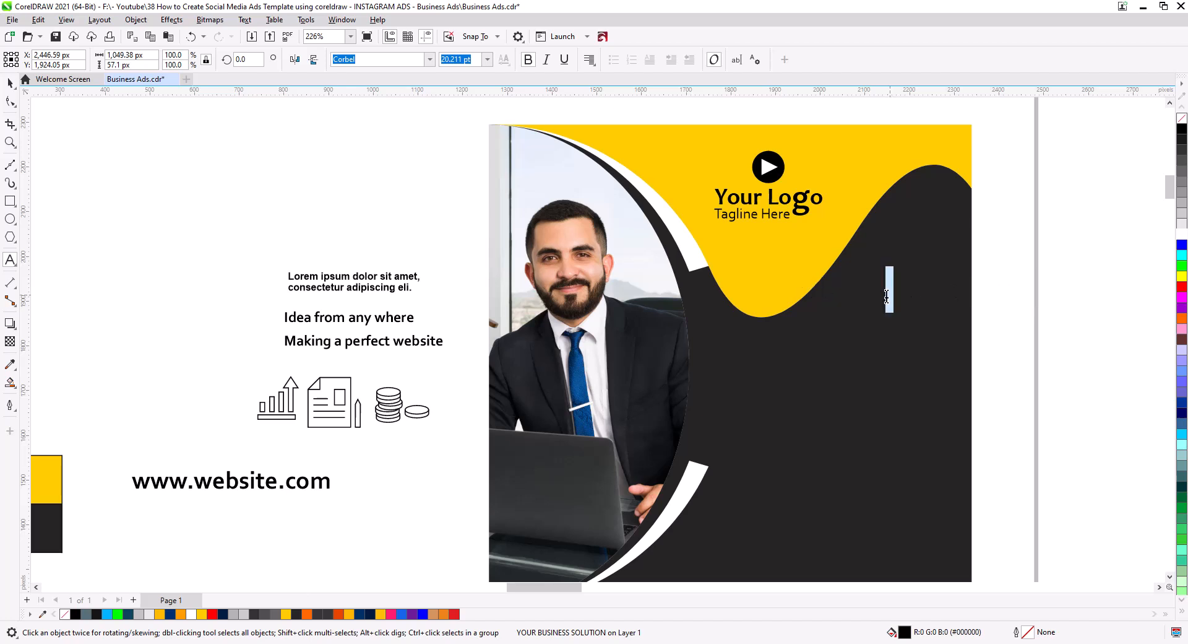
pyautogui.press('Return')
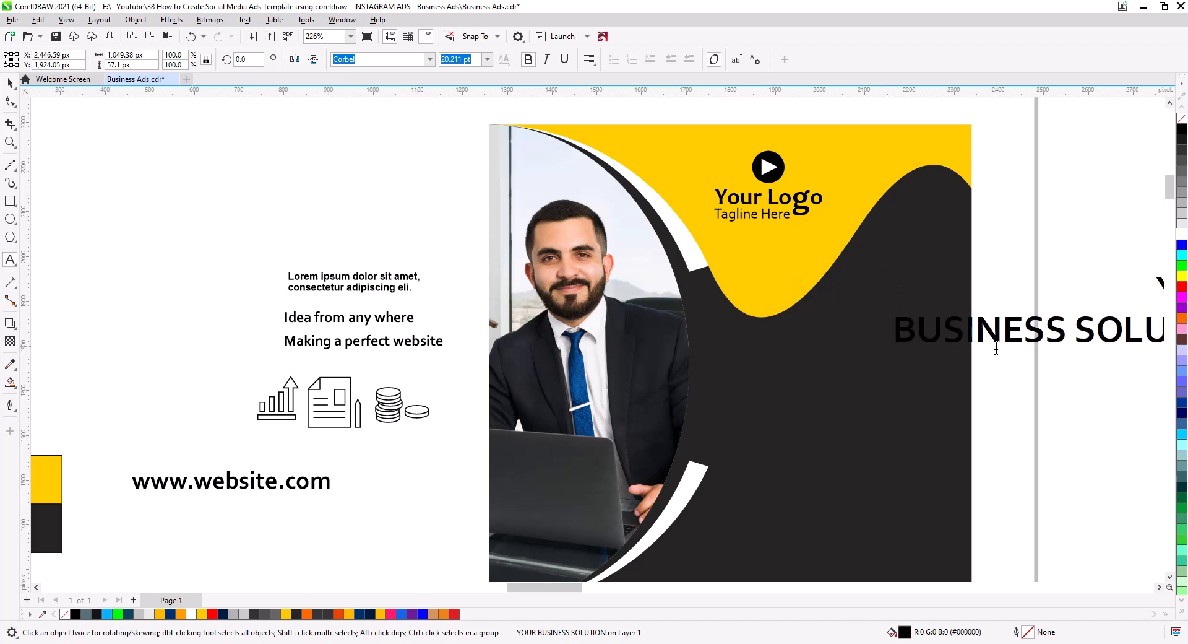
pyautogui.click(1069, 341)
pyautogui.press('Return')
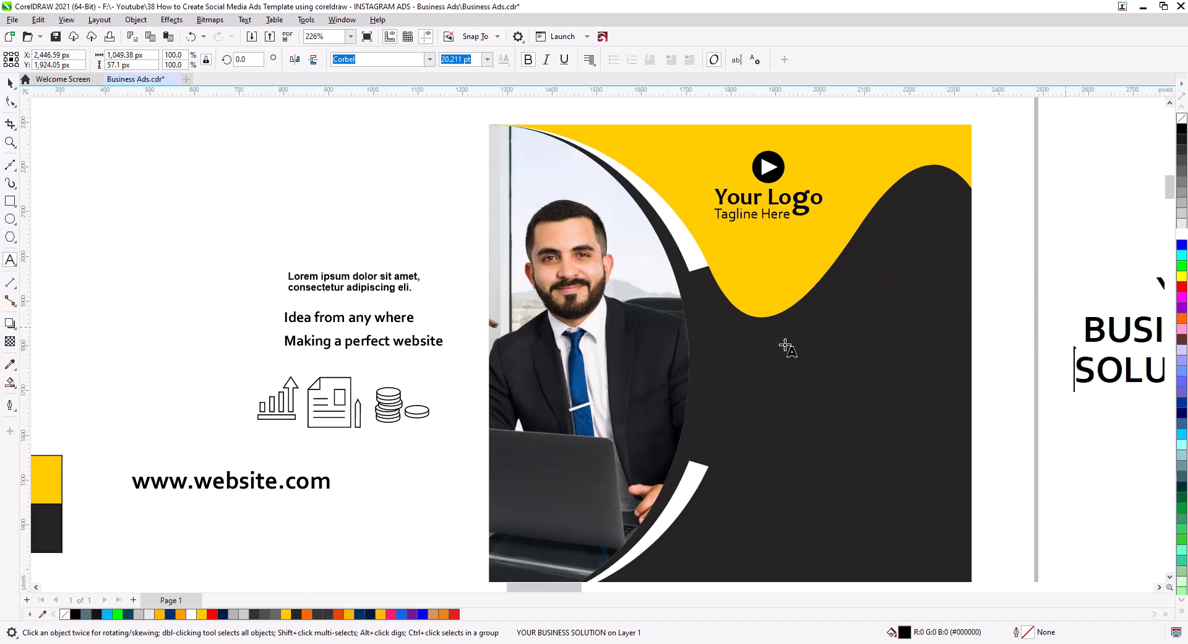
pyautogui.click(10, 83)
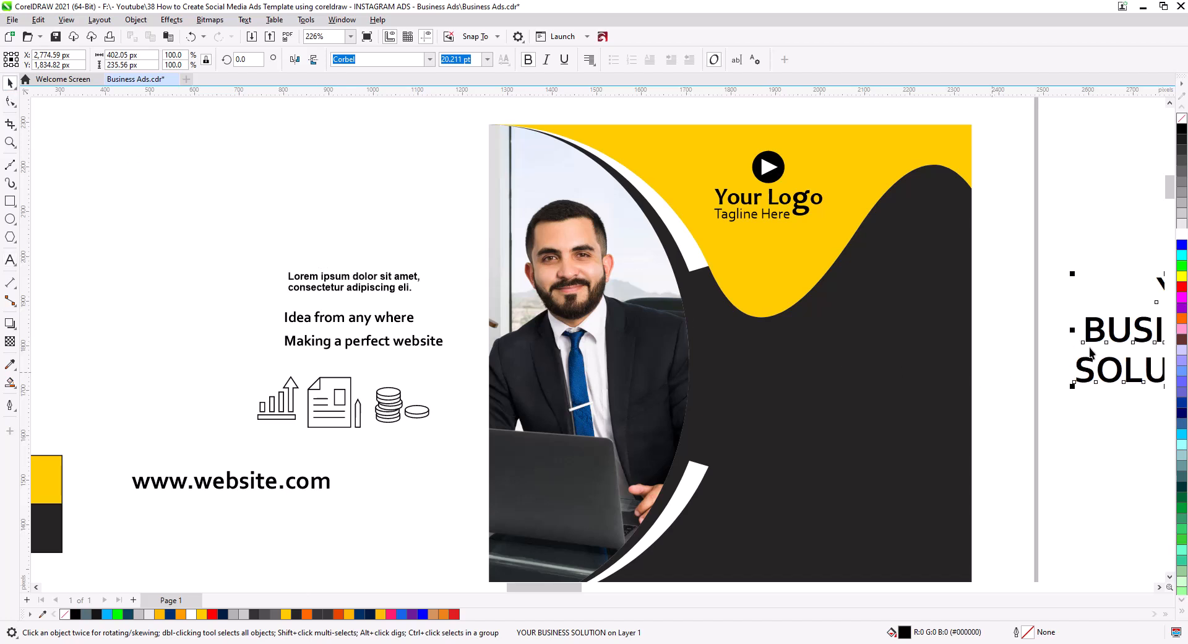
pyautogui.moveTo(1112, 339); pyautogui.dragTo(820, 338)
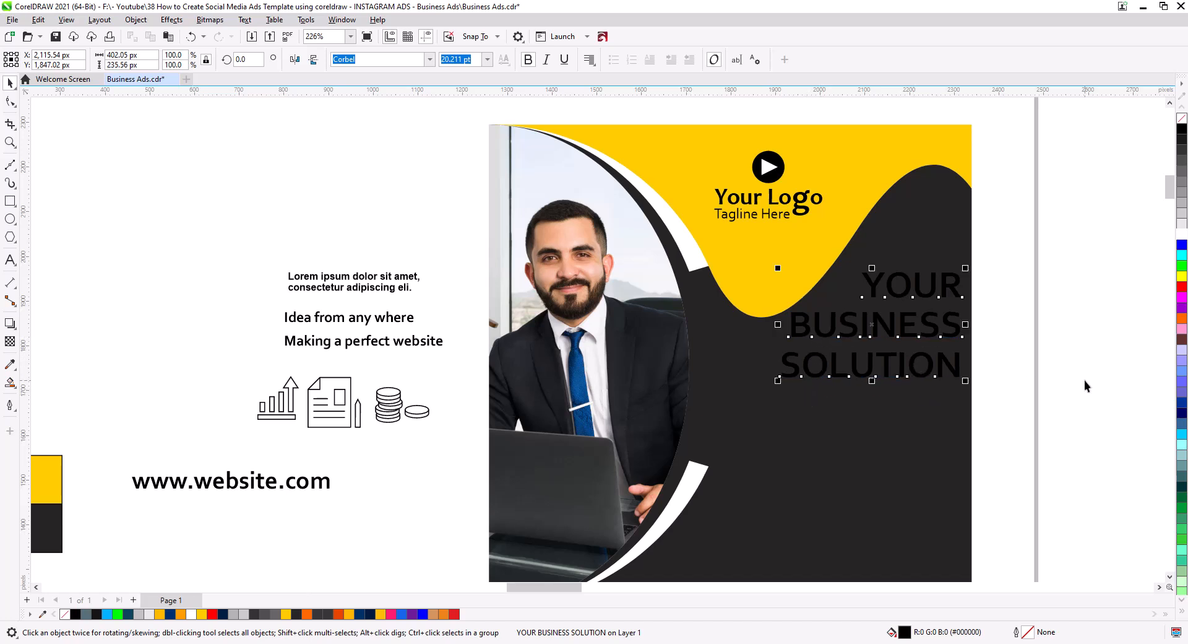
# Break the headline apart into separate text lines and fill all three with white.
pyautogui.hotkey('ctrl', 'k')
pyautogui.moveTo(1036, 423); pyautogui.dragTo(763, 259)
pyautogui.click(1182, 237)
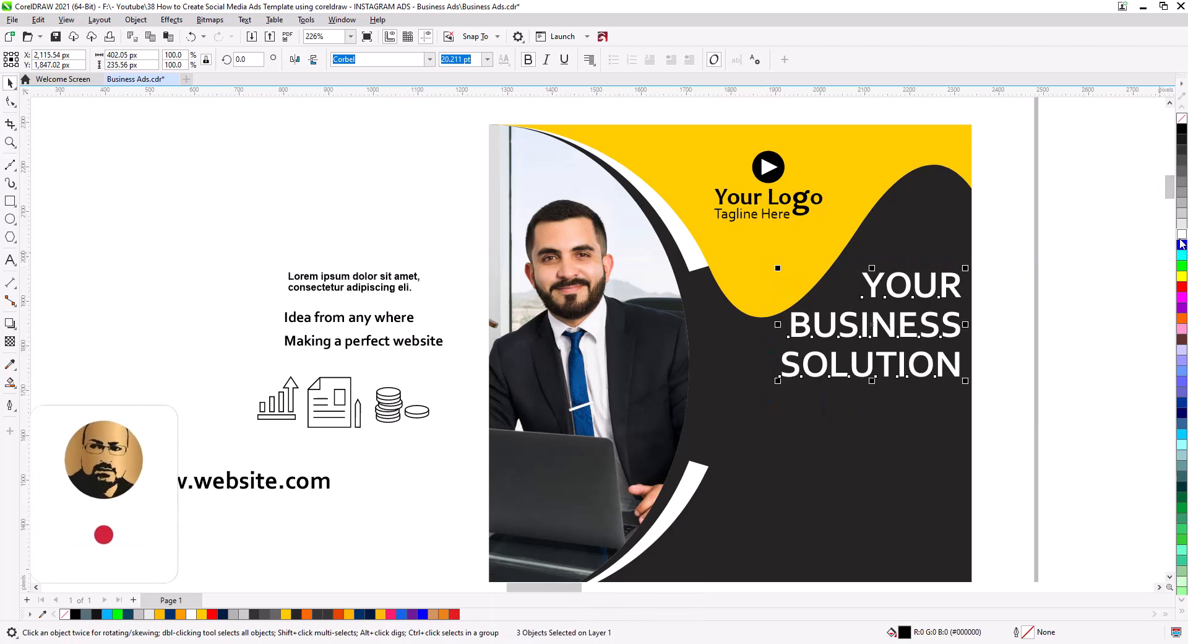
pyautogui.click(1002, 348)
# Enlarge the word SOLUTION proportionally towards the photo, keeping its right end aligned with the lines above.
pyautogui.click(954, 330)
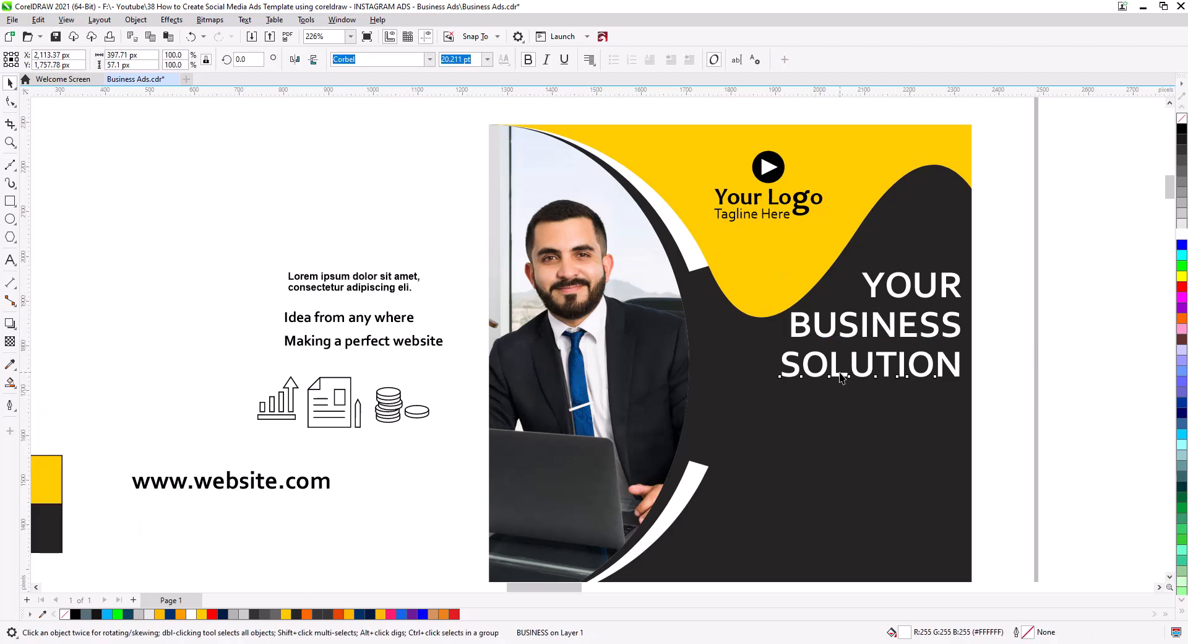
pyautogui.click(839, 379)
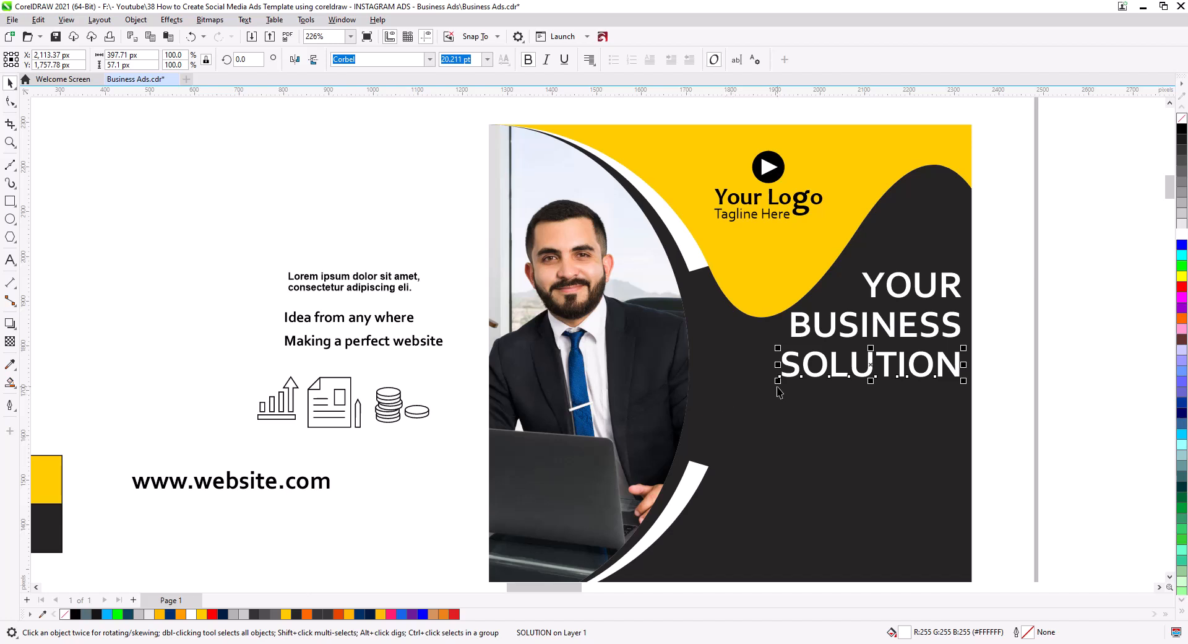
pyautogui.moveTo(778, 381); pyautogui.dragTo(722, 395)
pyautogui.click(1009, 338)
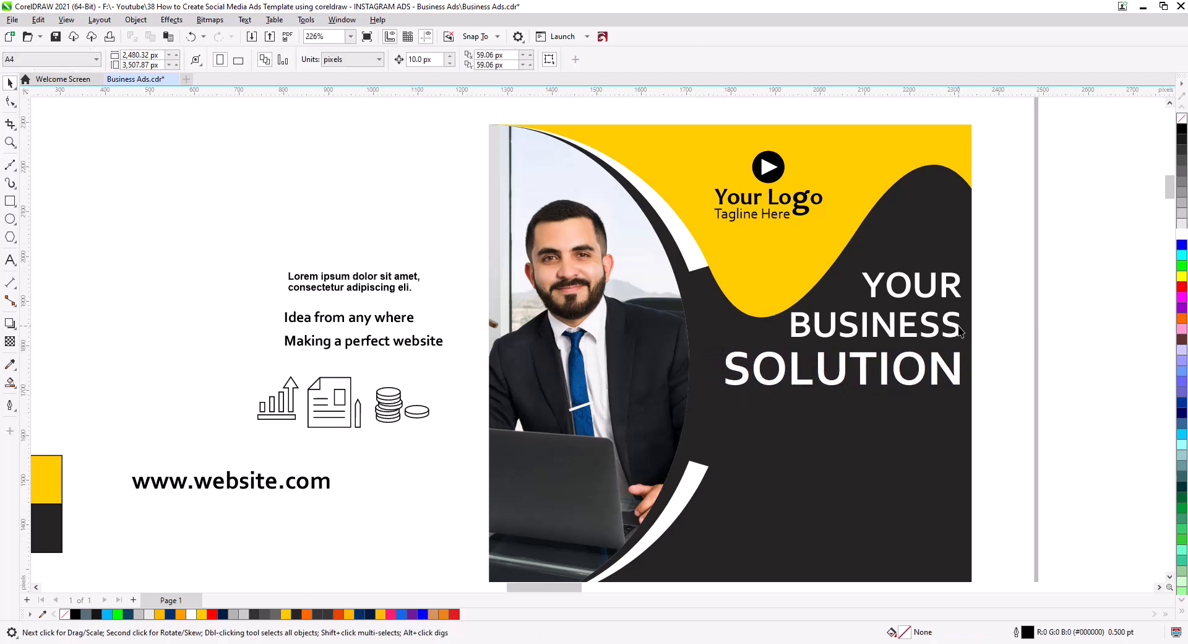
# Remove the bold from YOUR and BUSINESS, shrink both lines to about 17.9 pt and shift them down closer to SOLUTION.
pyautogui.click(956, 328)
pyautogui.keyDown('shift'); pyautogui.click(957, 291); pyautogui.keyUp('shift')
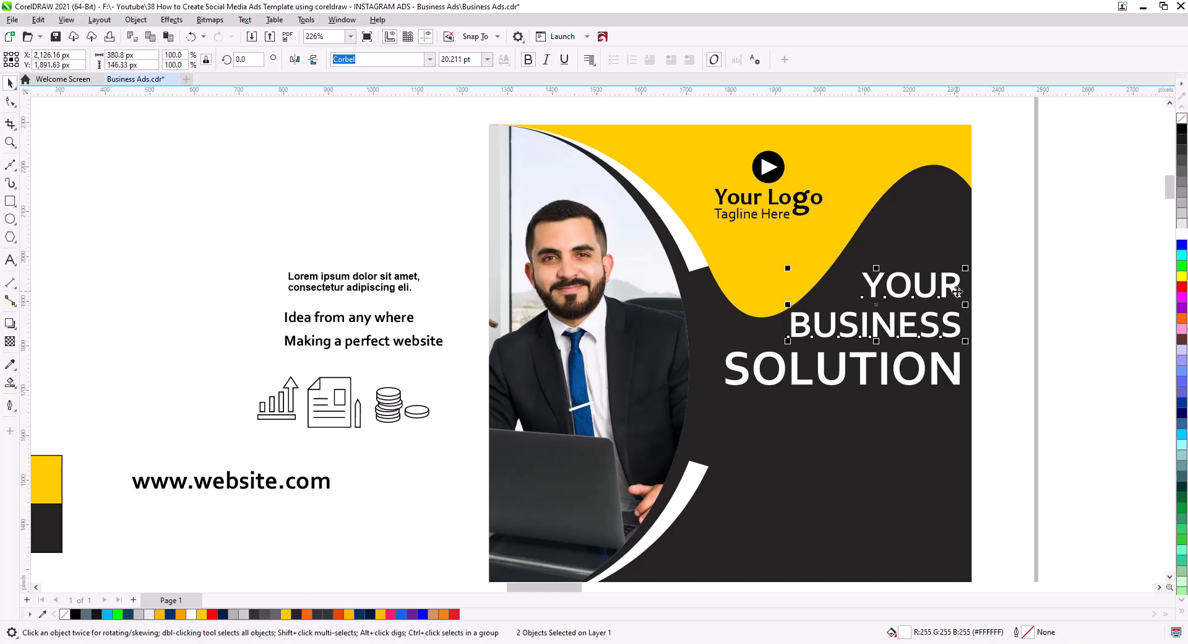
pyautogui.click(530, 60)
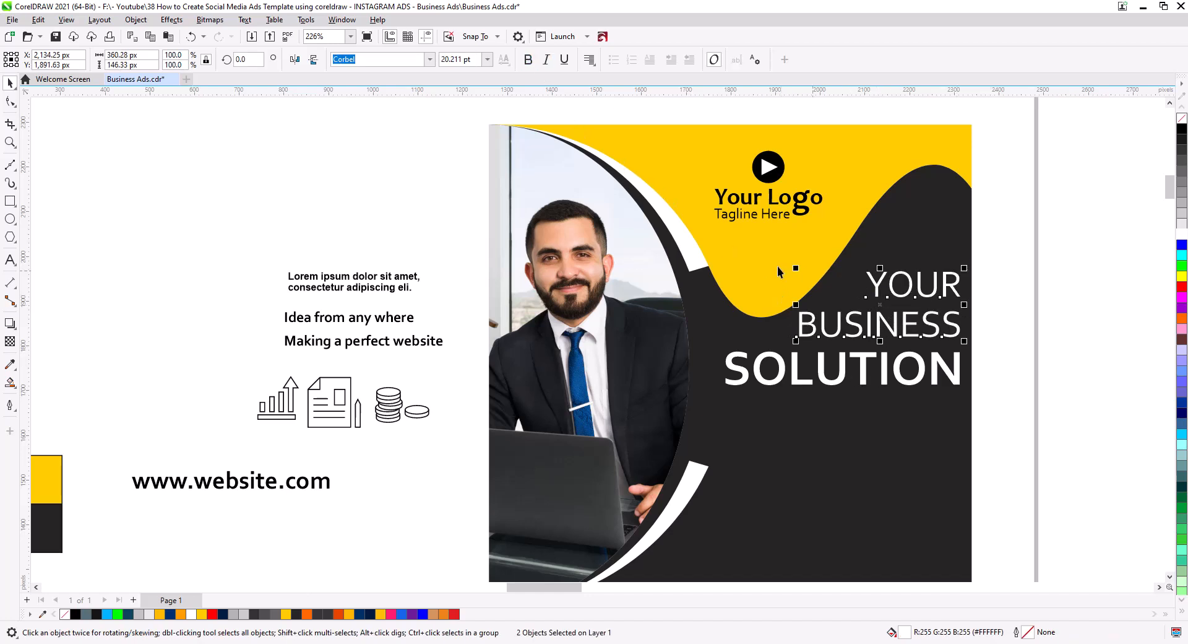
pyautogui.moveTo(793, 269); pyautogui.dragTo(803, 277)
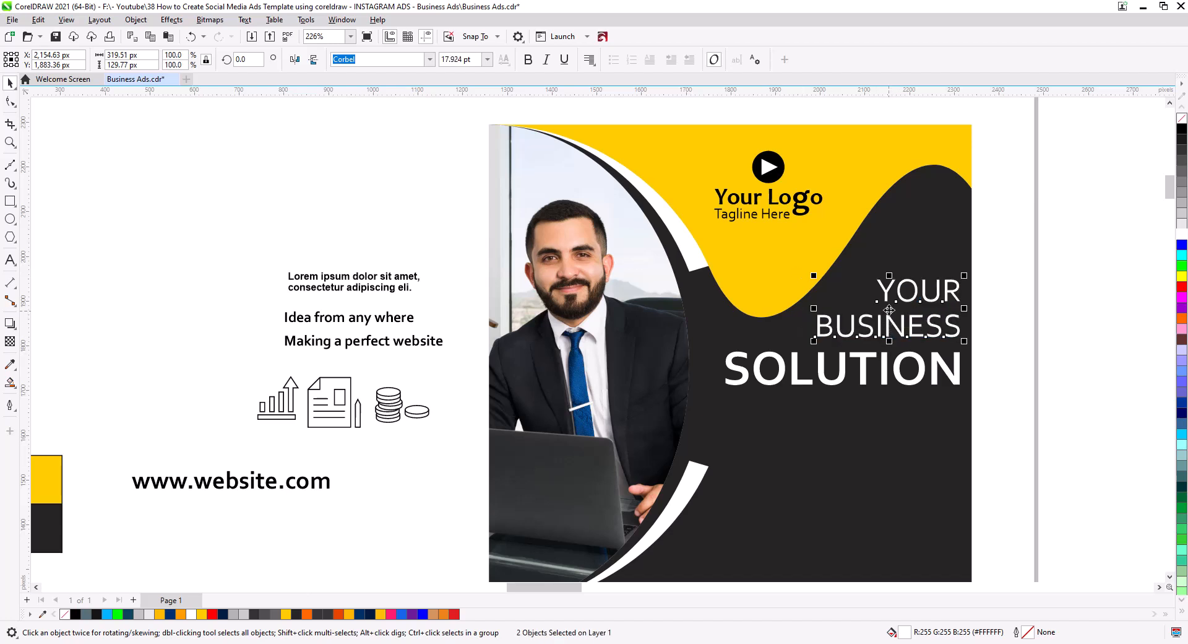
pyautogui.moveTo(888, 309); pyautogui.dragTo(889, 313)
pyautogui.click(1054, 366)
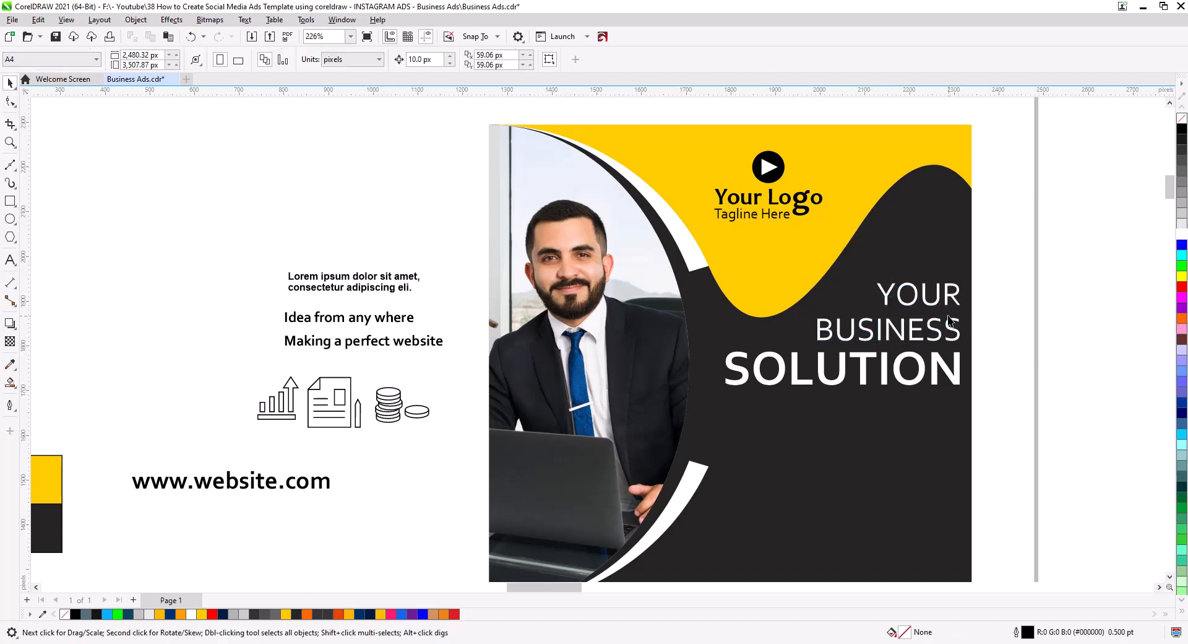
# Scale the three headline lines together to about 564 px wide, leaving a margin to the photo and the template's right edge.
pyautogui.moveTo(972, 282); pyautogui.dragTo(640, 423)
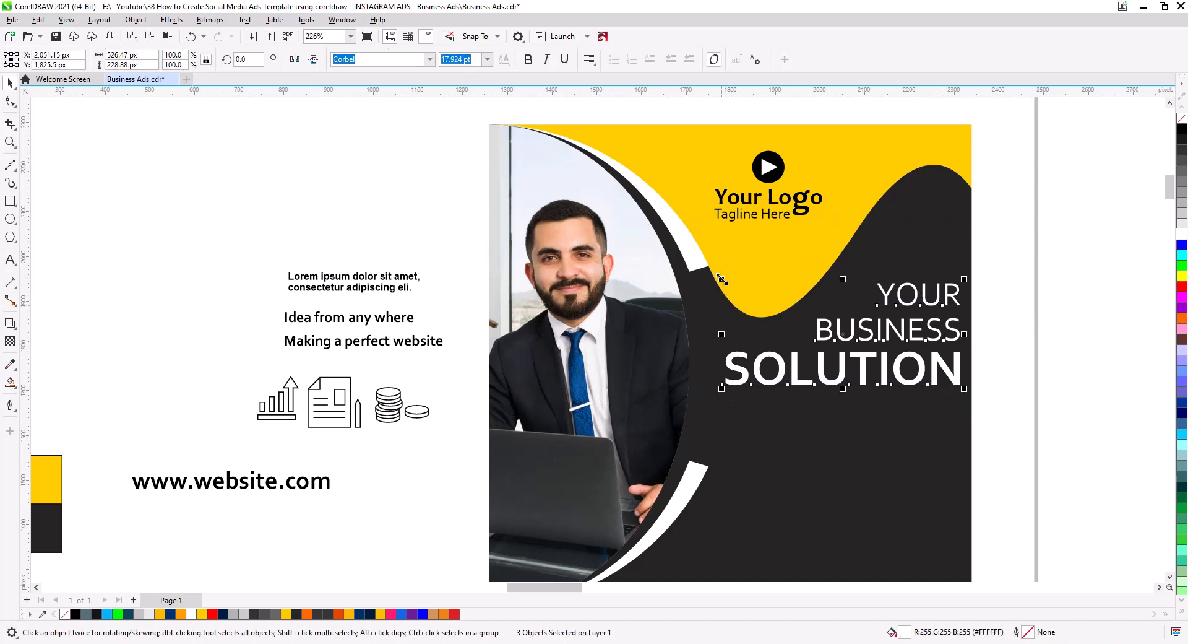
pyautogui.moveTo(722, 279); pyautogui.dragTo(693, 280)
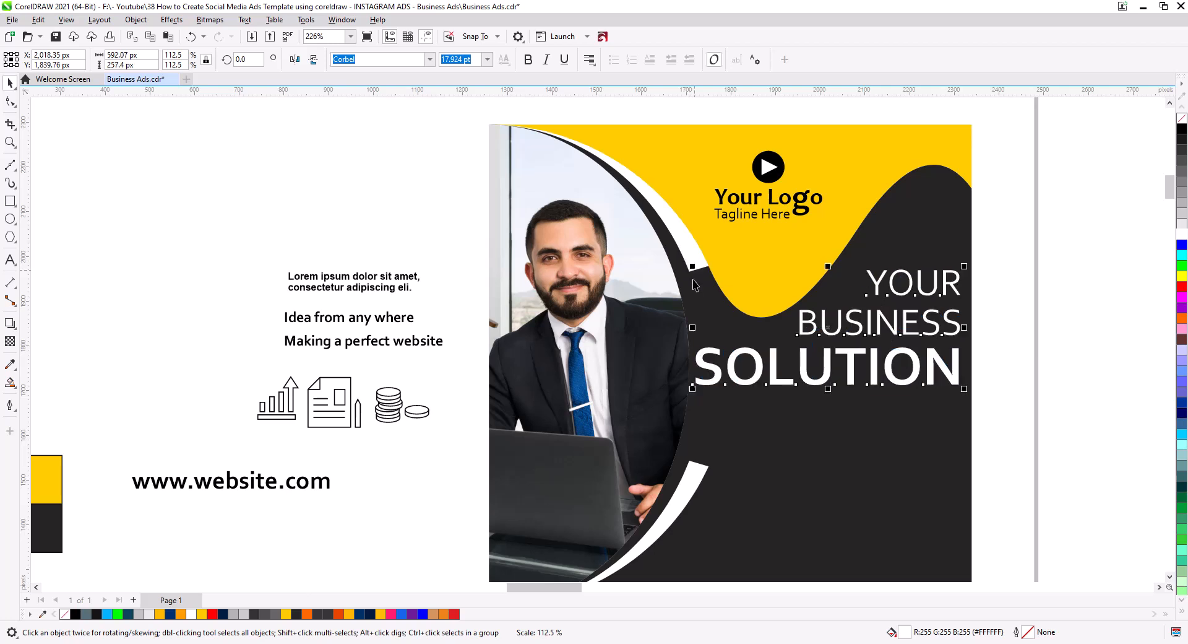
pyautogui.moveTo(692, 389); pyautogui.dragTo(699, 386)
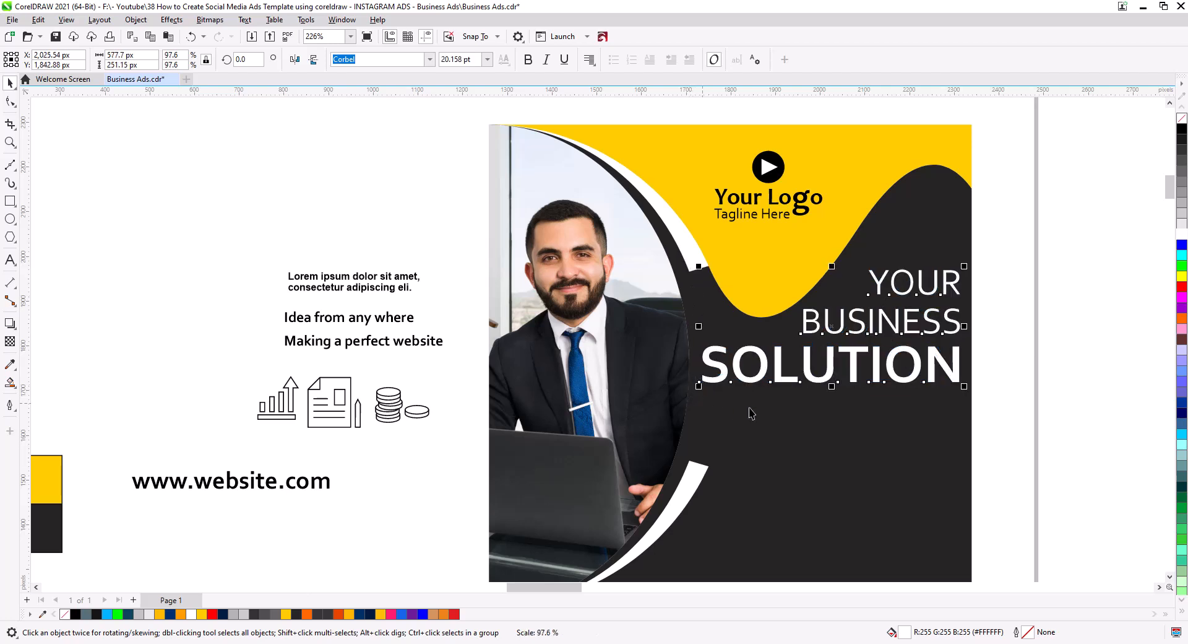
pyautogui.moveTo(964, 267); pyautogui.dragTo(959, 310)
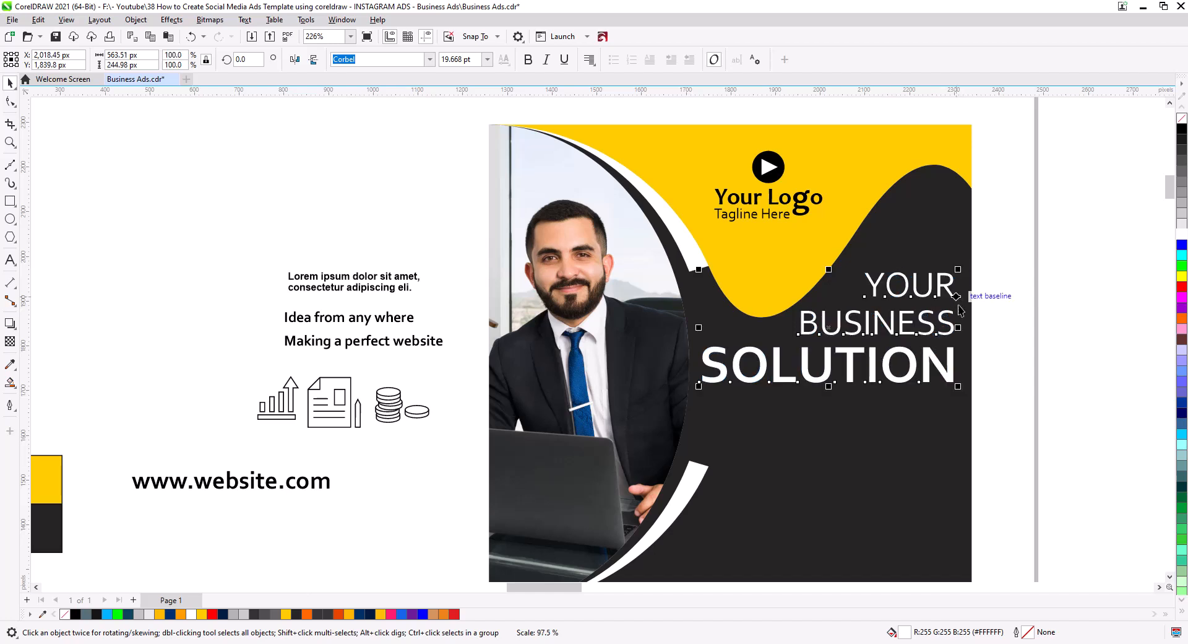
pyautogui.click(1009, 359)
# Move the Lorem ipsum text beneath SOLUTION on the dark area and enlarge it proportionally to about 7 pt.
pyautogui.scroll(-3, 871, 427)
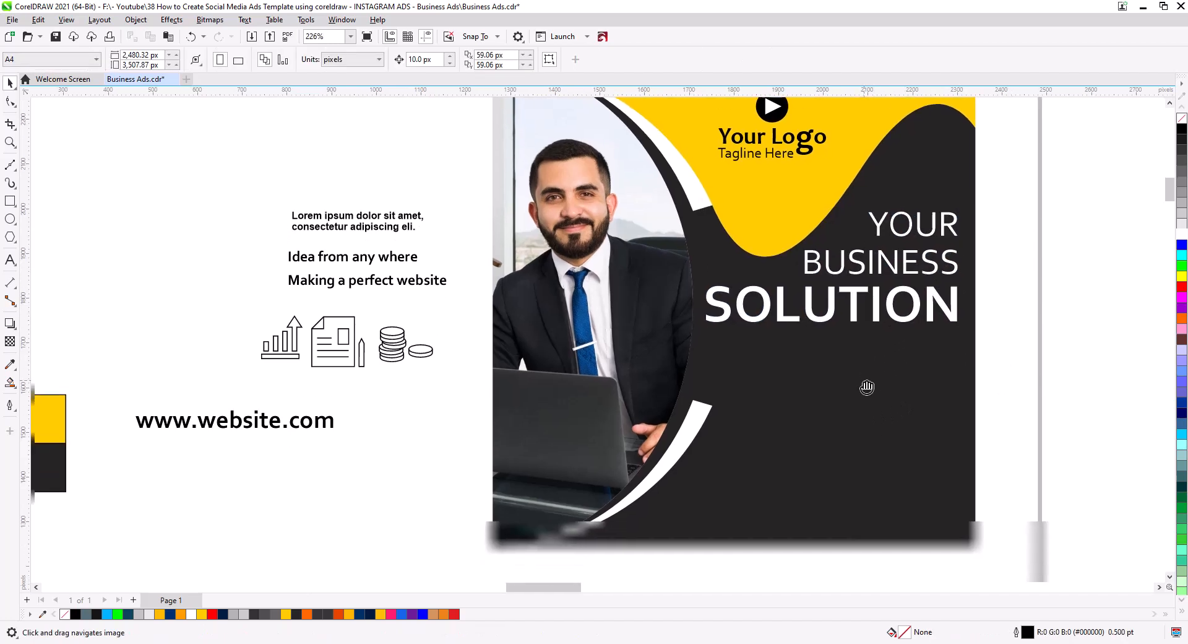
pyautogui.click(366, 192)
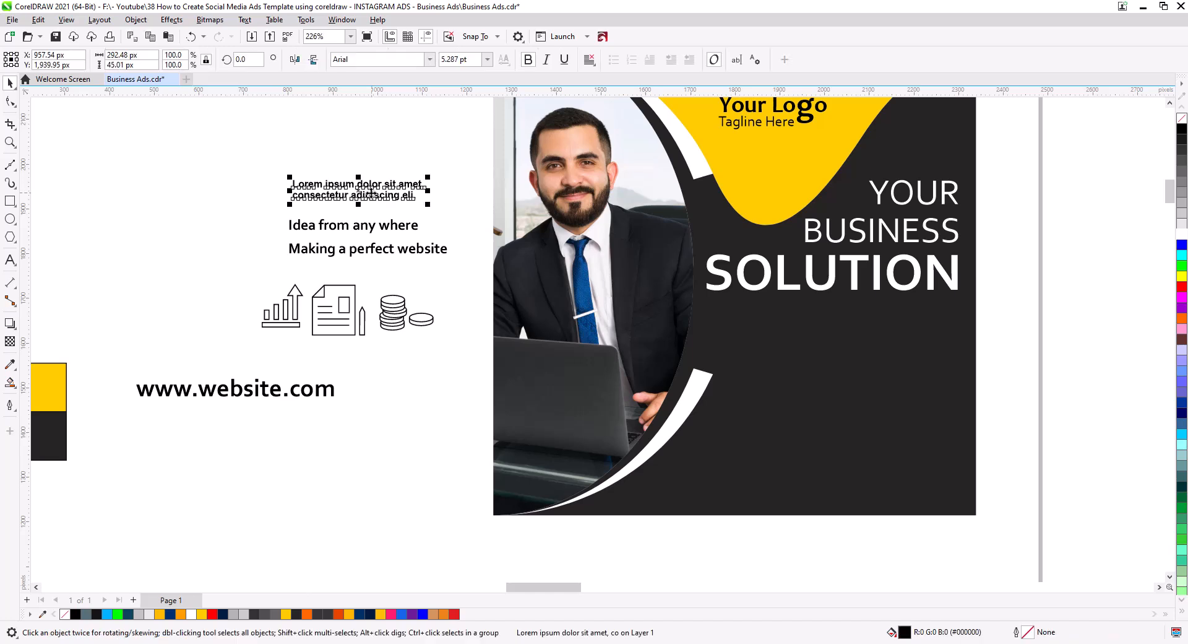
pyautogui.moveTo(366, 186); pyautogui.dragTo(898, 312)
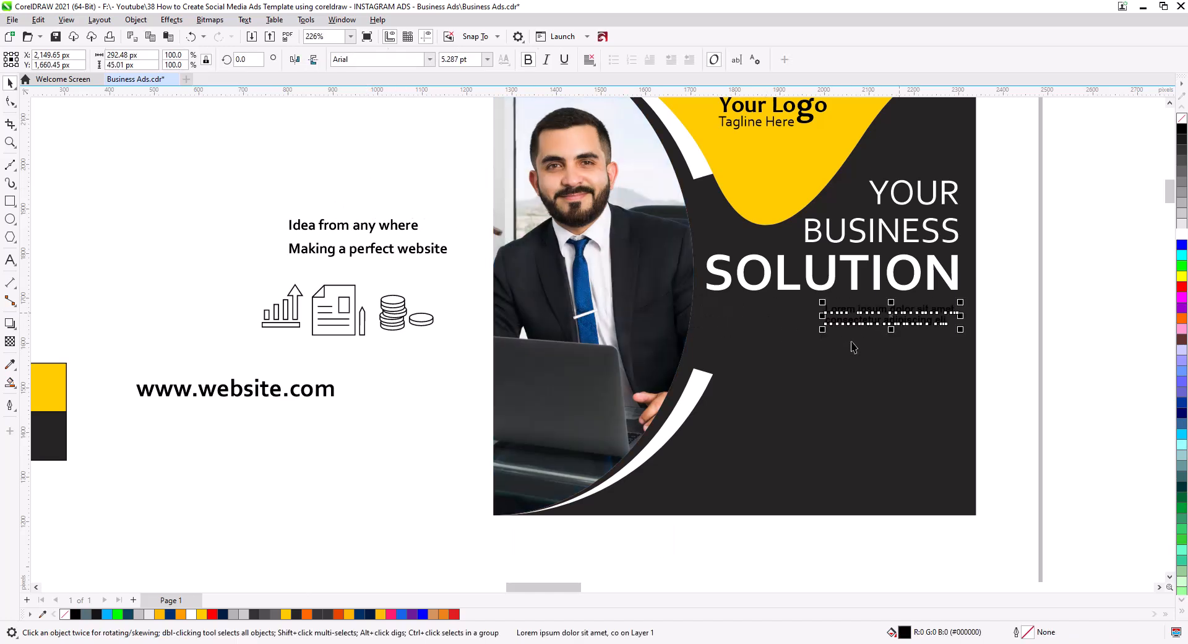
pyautogui.moveTo(823, 334); pyautogui.dragTo(781, 341)
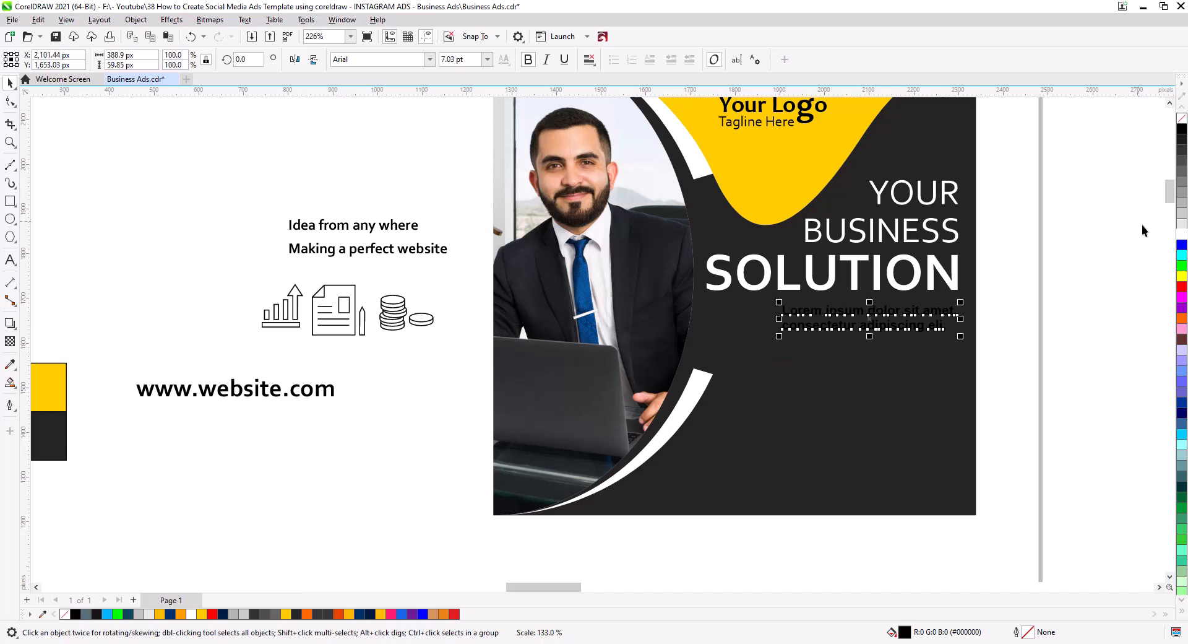
# Fill the Lorem ipsum text with white and align its right edge with the word SOLUTION.
pyautogui.click(1182, 235)
pyautogui.keyDown('shift'); pyautogui.click(952, 286); pyautogui.keyUp('shift')
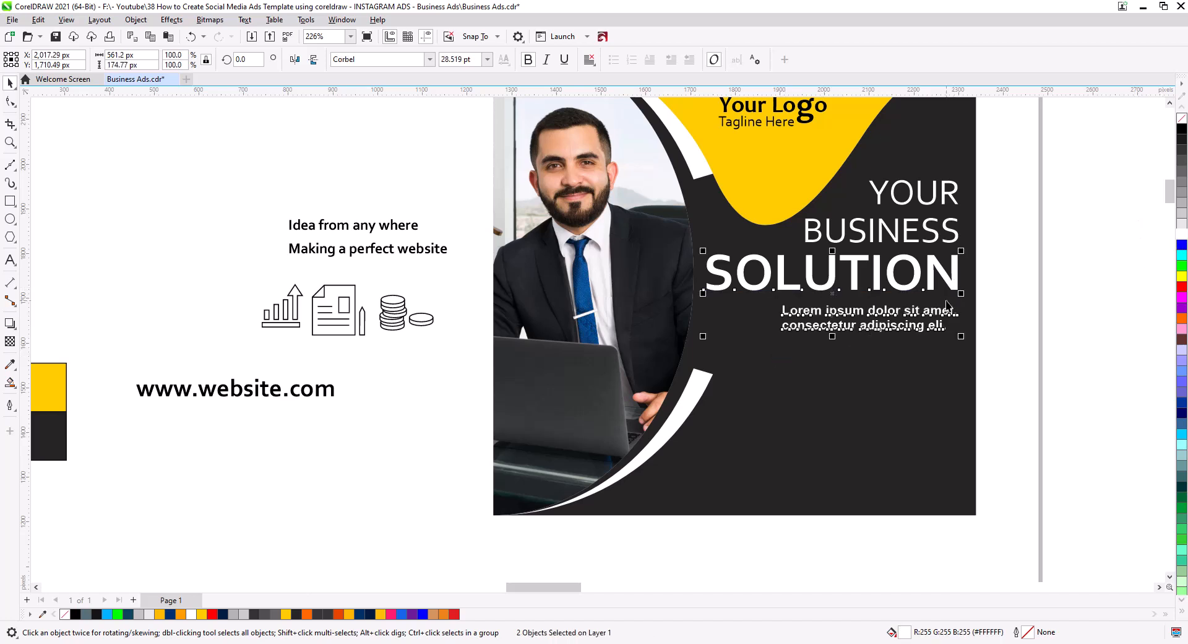
pyautogui.press('r')
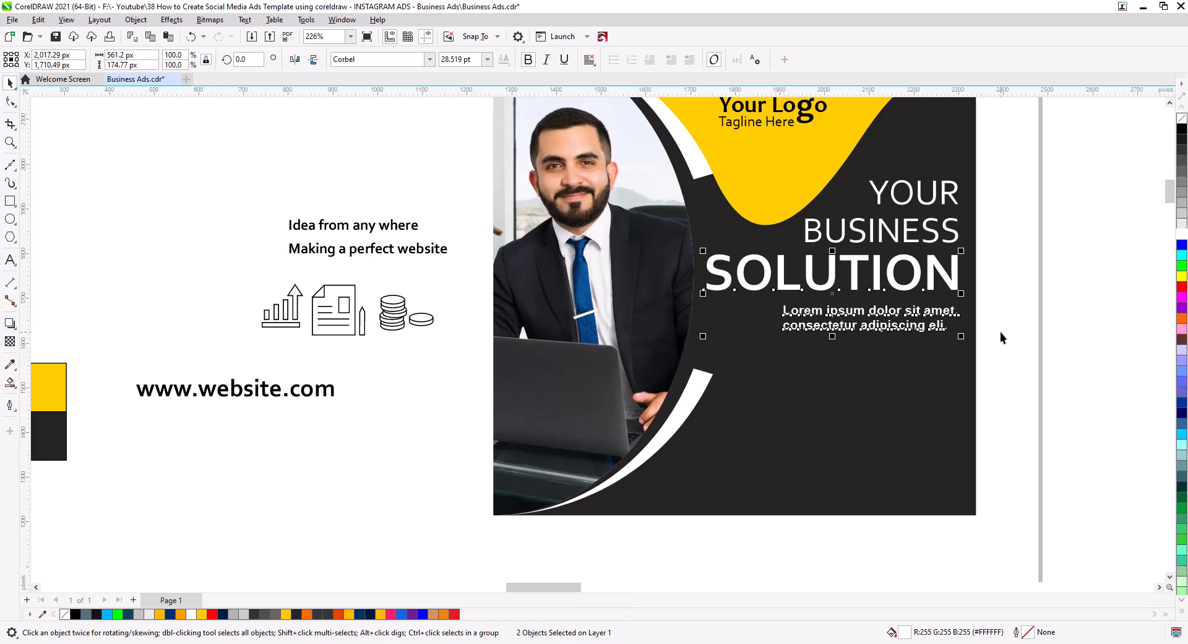
pyautogui.click(1029, 343)
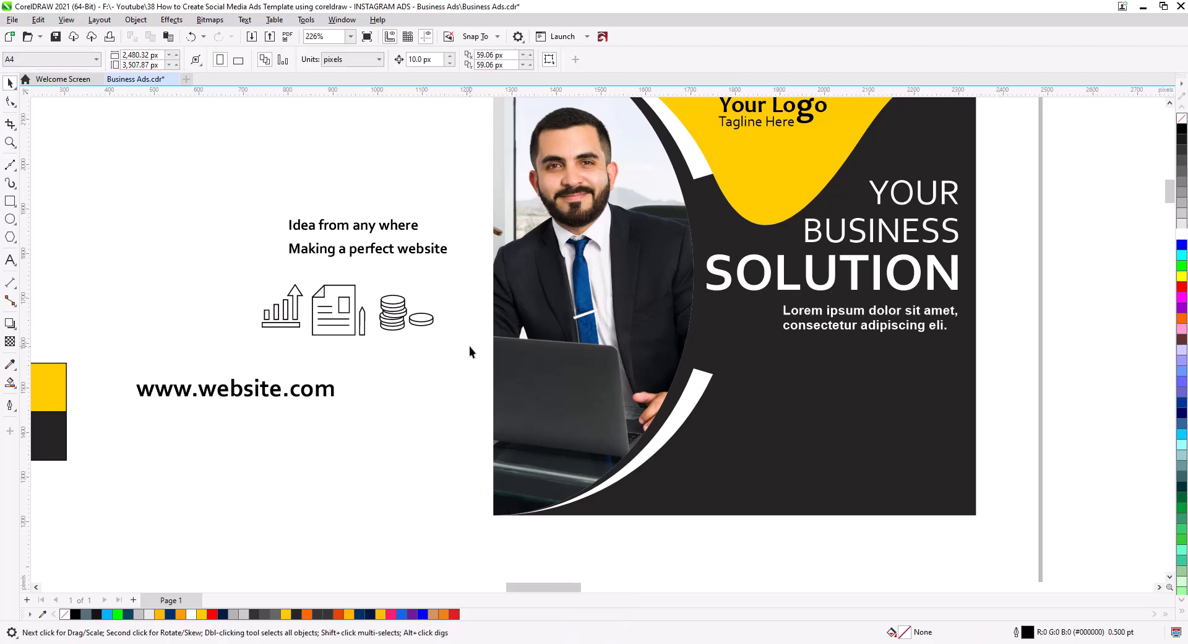
# Move the chart, document and coins icons below the Lorem ipsum text and give their outlines white.
pyautogui.moveTo(469, 347); pyautogui.dragTo(255, 272)
pyautogui.moveTo(327, 318); pyautogui.dragTo(849, 385)
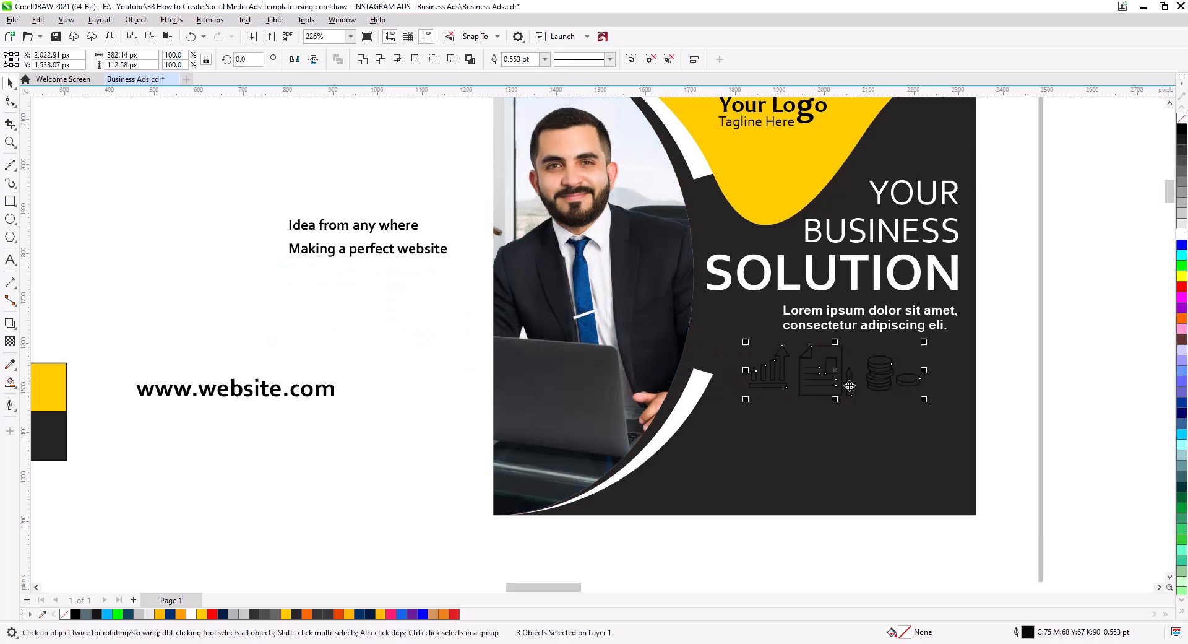
pyautogui.rightClick(1180, 235)
# Align the three icons on a common horizontal centre line and shrink them slightly as a set.
pyautogui.moveTo(1001, 414); pyautogui.dragTo(861, 346)
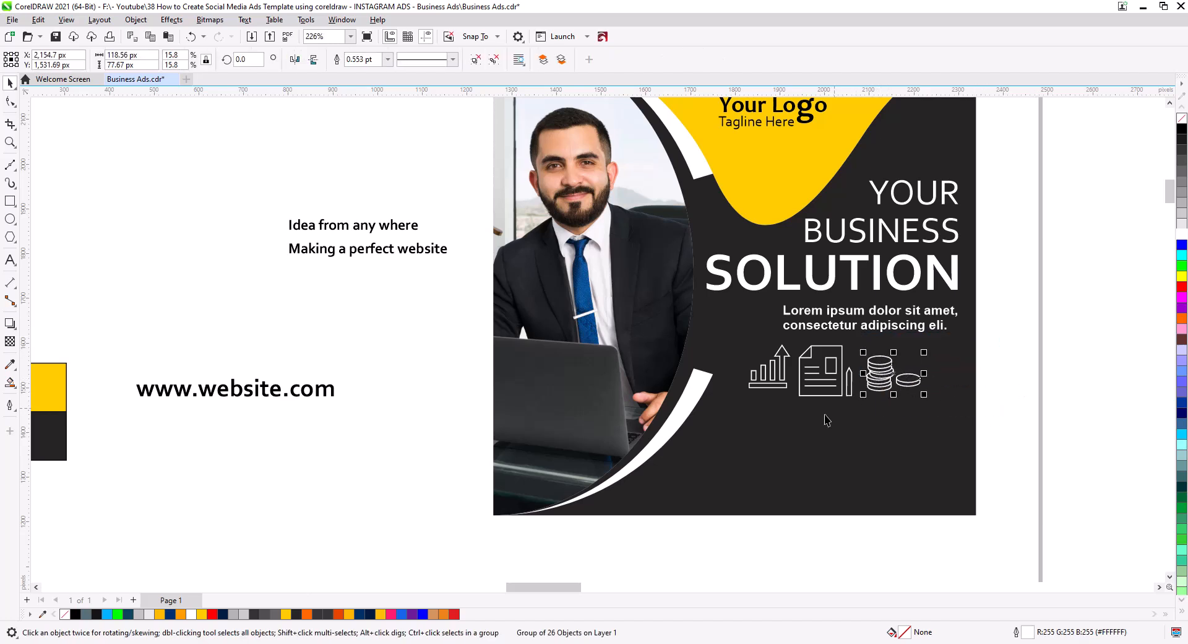
pyautogui.moveTo(864, 534); pyautogui.dragTo(795, 338)
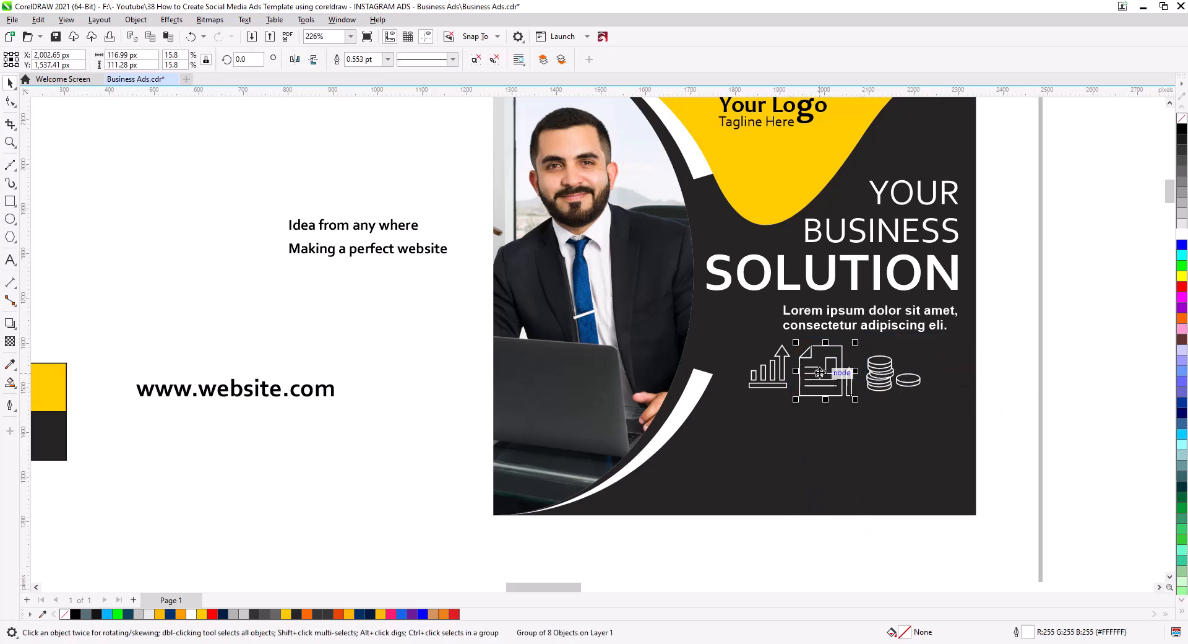
pyautogui.keyDown('shift'); pyautogui.click(774, 378); pyautogui.keyUp('shift')
pyautogui.keyDown('shift'); pyautogui.click(879, 376); pyautogui.keyUp('shift')
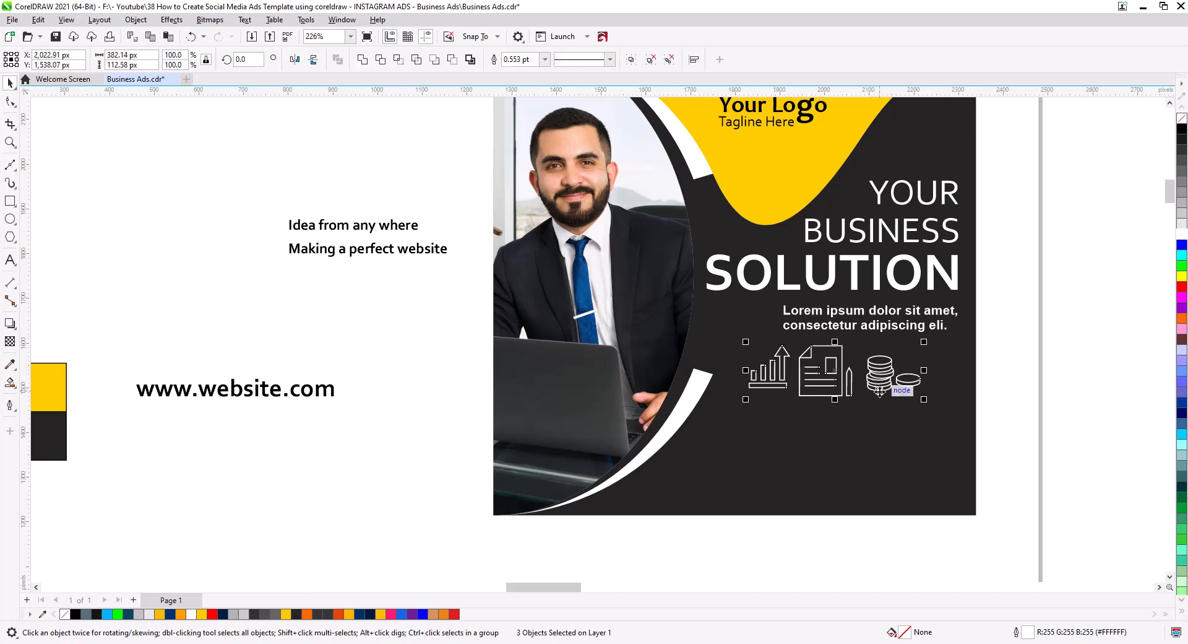
pyautogui.press('e')
pyautogui.moveTo(924, 406); pyautogui.dragTo(899, 401)
pyautogui.click(988, 403)
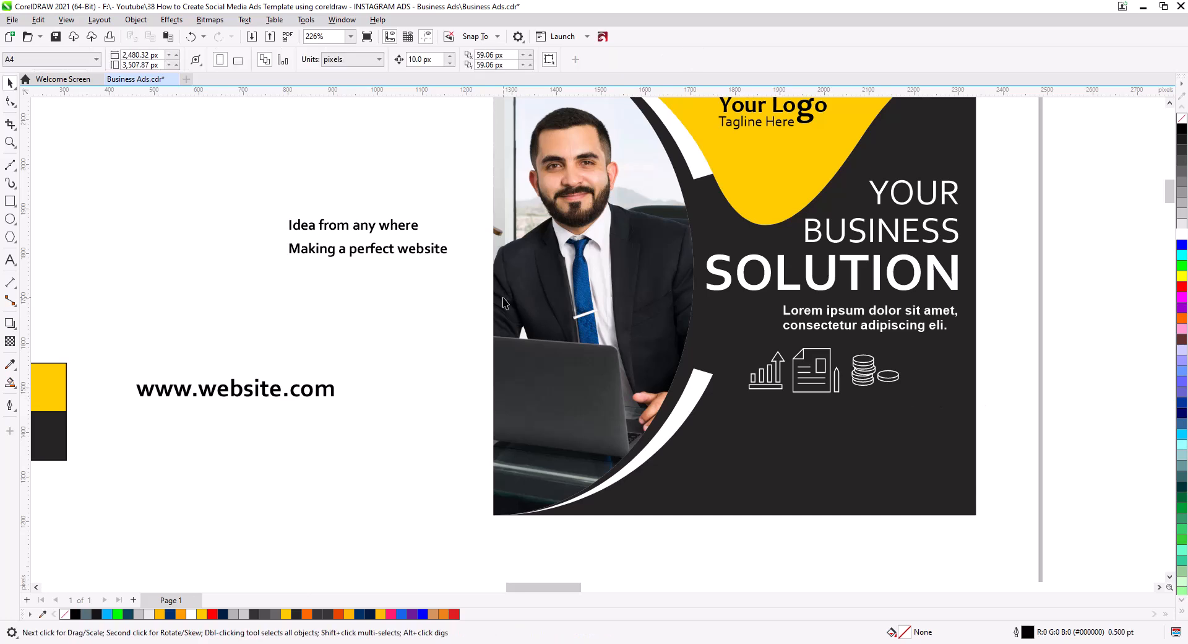
pyautogui.moveTo(367, 232); pyautogui.dragTo(878, 419)
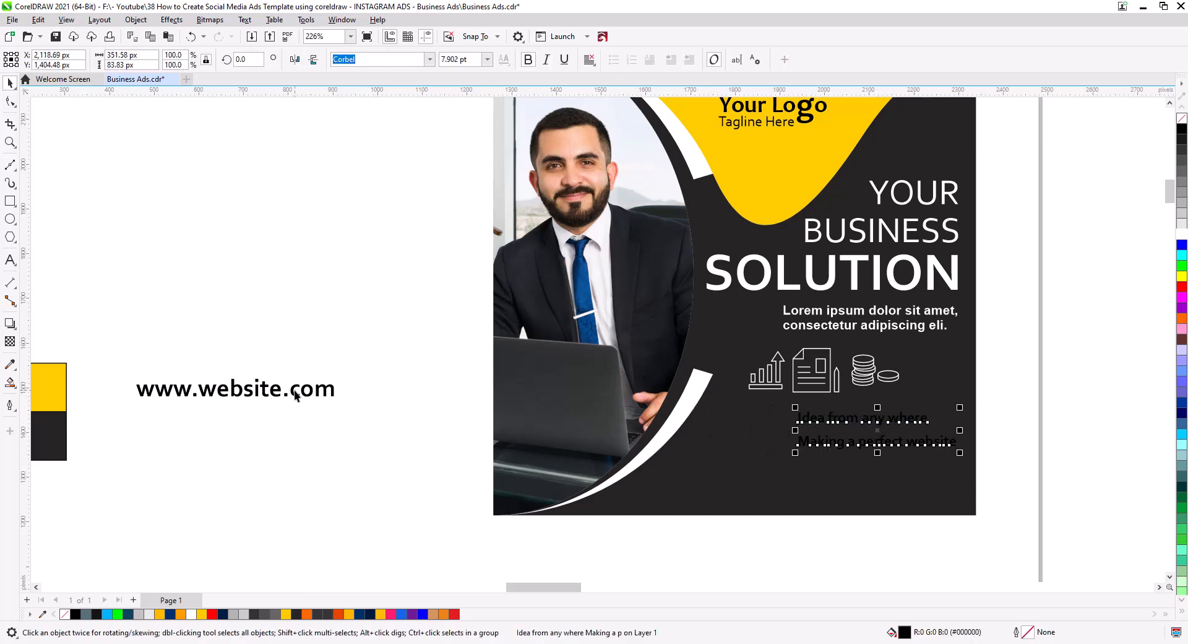
pyautogui.moveTo(295, 394); pyautogui.dragTo(825, 495)
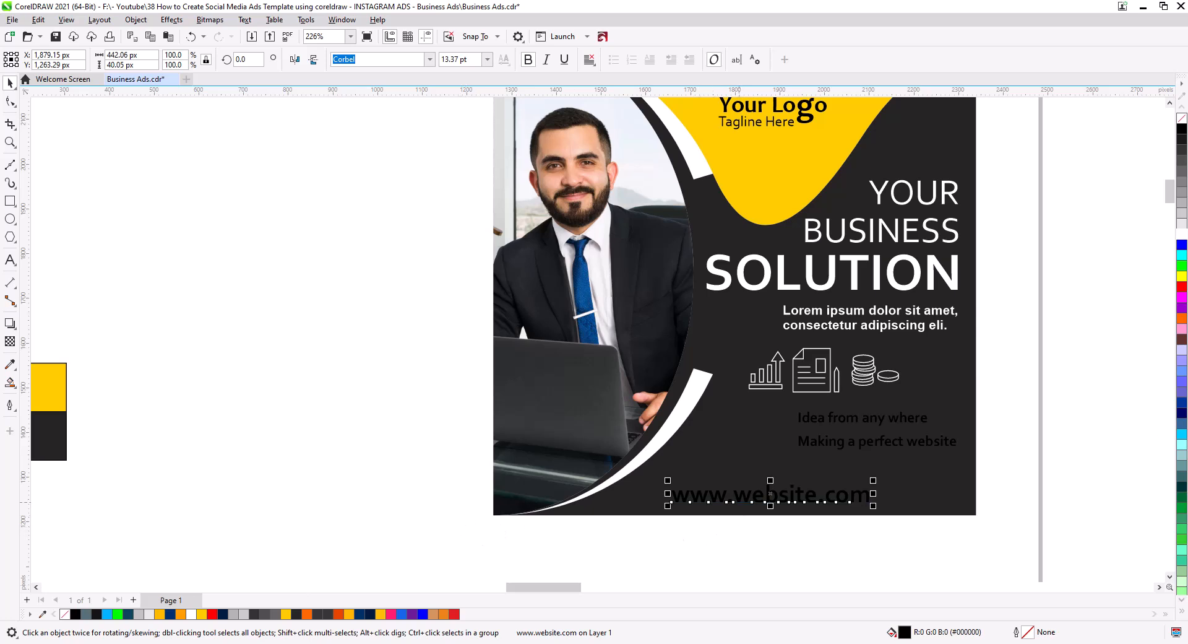
pyautogui.click(1181, 234)
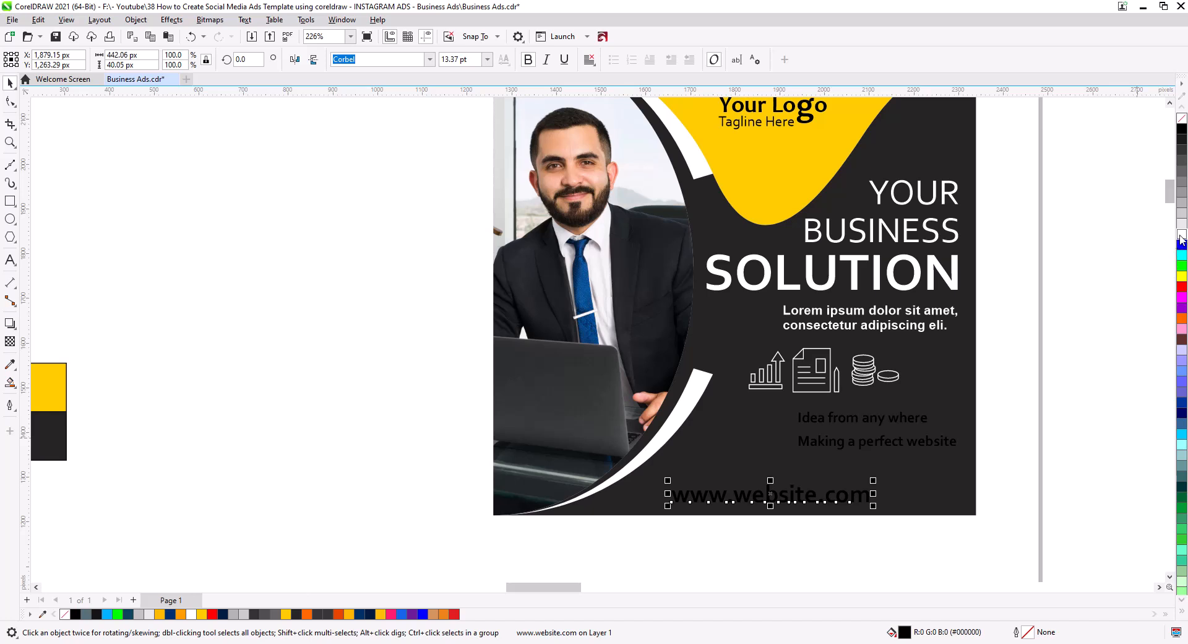
pyautogui.doubleClick(784, 494)
pyautogui.moveTo(734, 494); pyautogui.dragTo(812, 497)
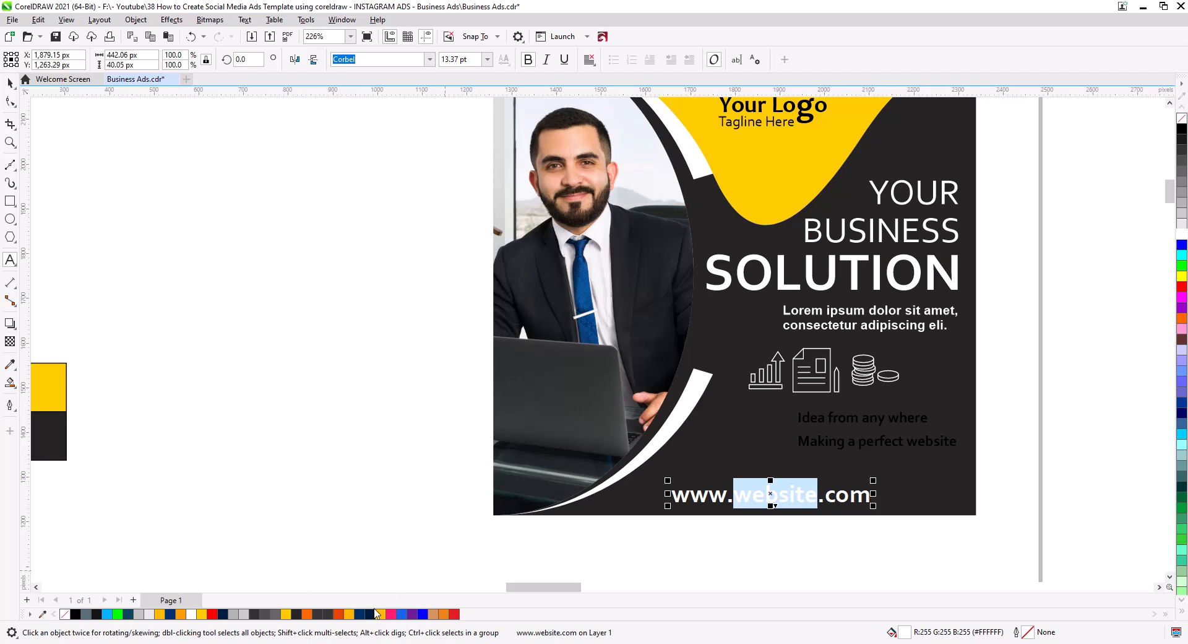
pyautogui.click(349, 614)
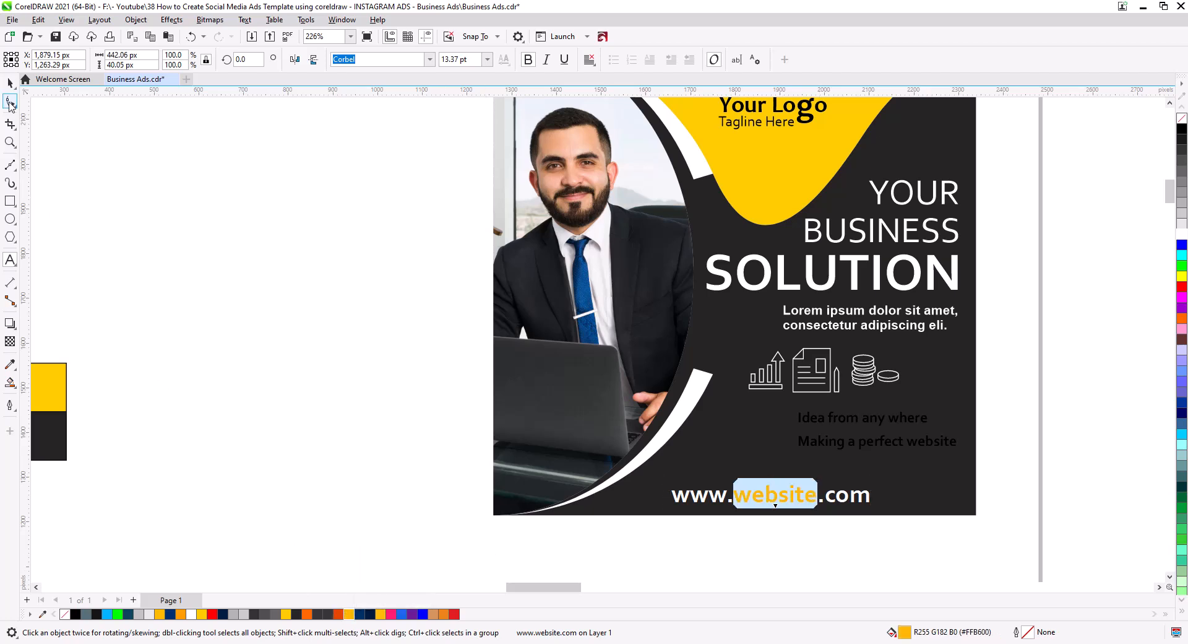
pyautogui.click(10, 85)
pyautogui.click(254, 352)
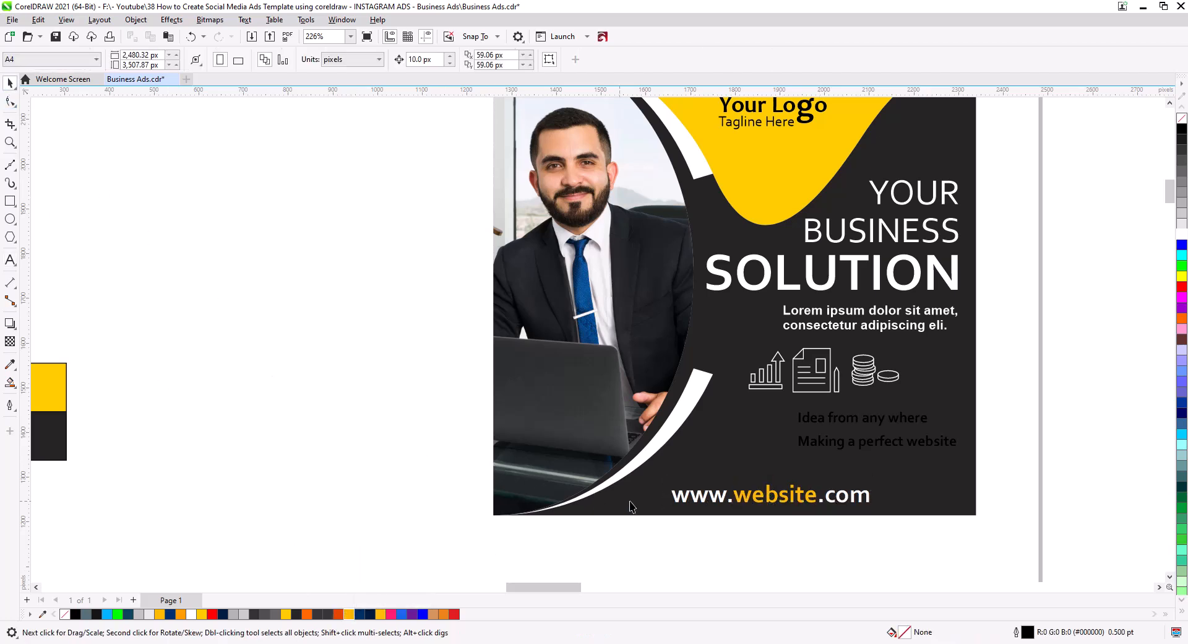
pyautogui.click(796, 505)
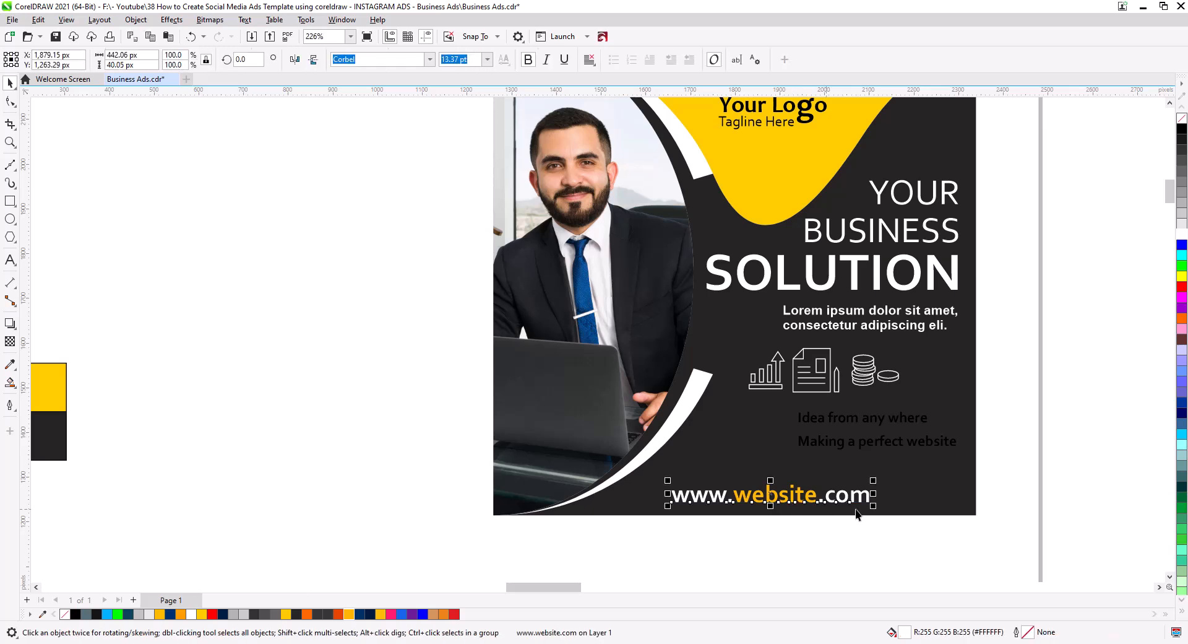
pyautogui.keyDown('shift'); pyautogui.click(923, 498); pyautogui.keyUp('shift')
pyautogui.press('c')
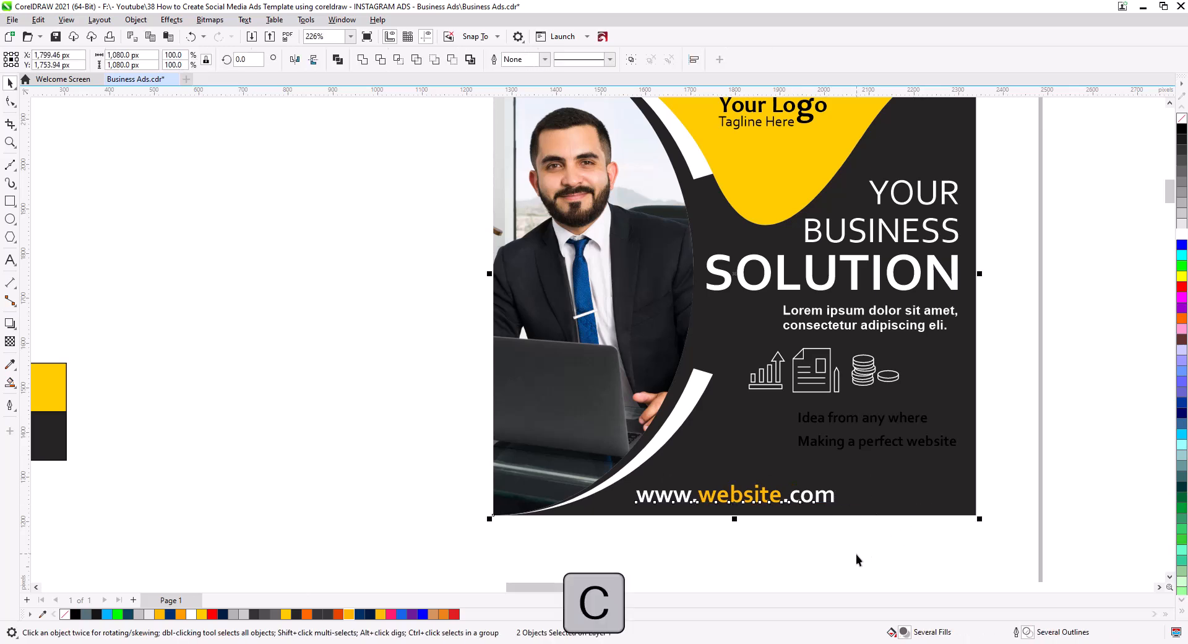
pyautogui.click(851, 558)
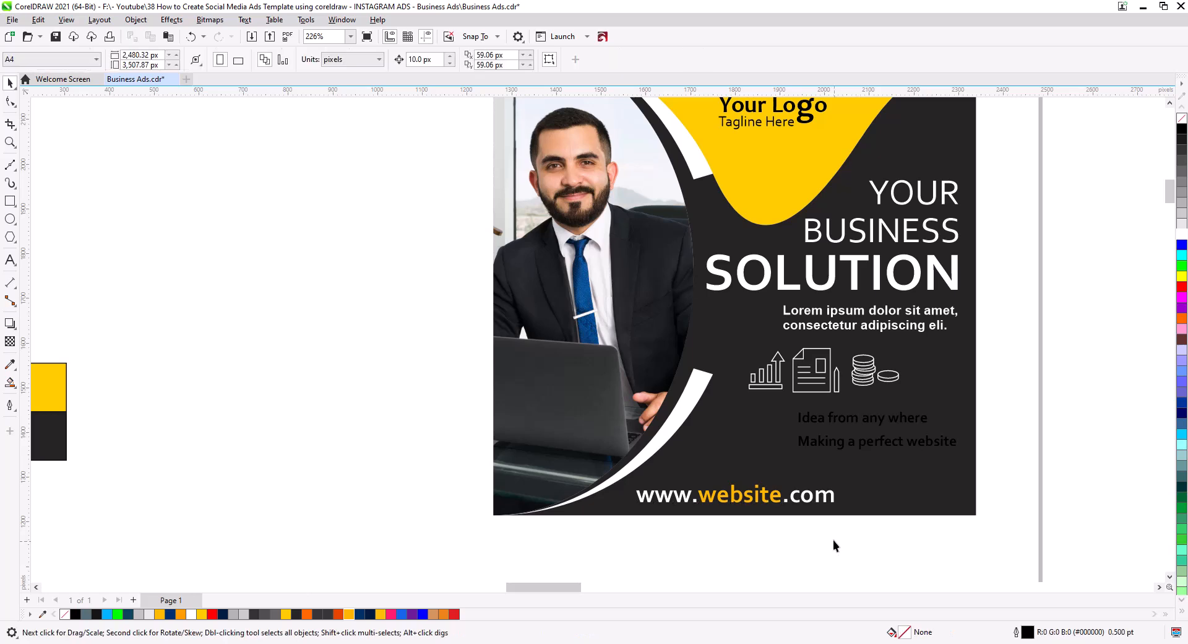
pyautogui.click(819, 500)
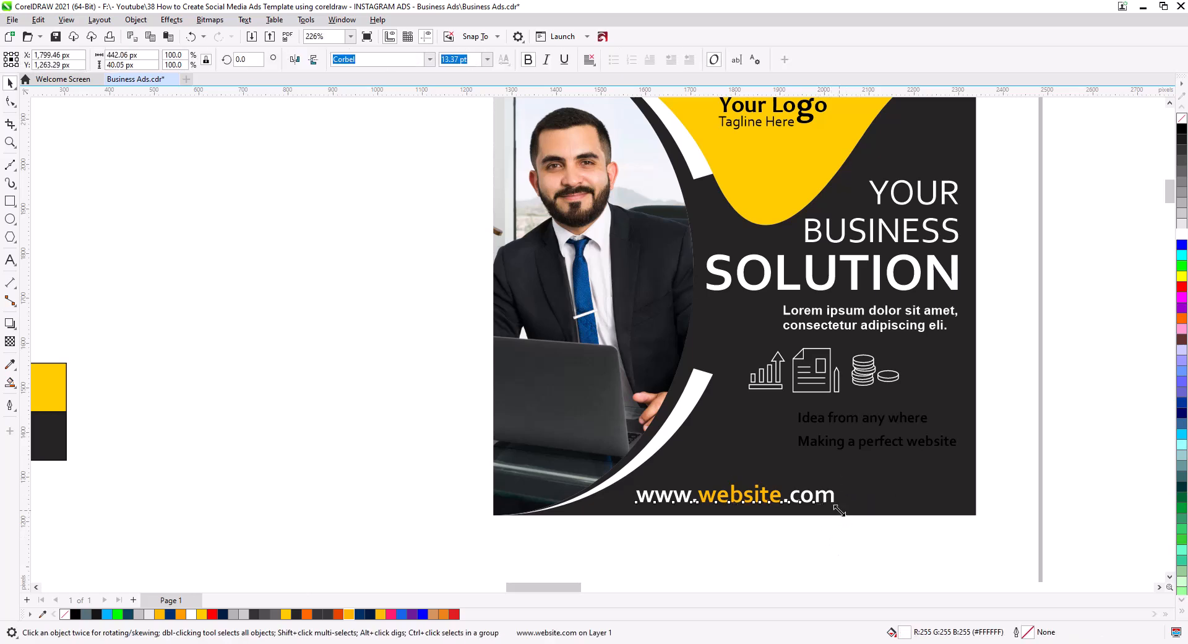
pyautogui.moveTo(839, 509); pyautogui.dragTo(823, 511)
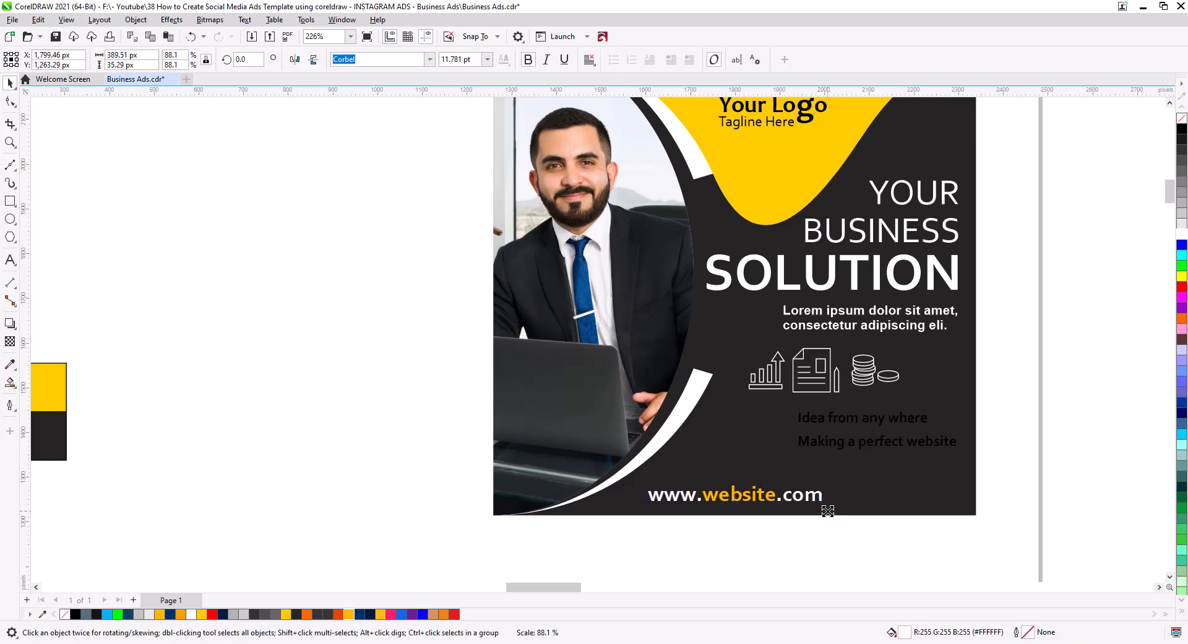
pyautogui.click(905, 541)
# Set the two-line Idea from any where / Making a perfect website text to right alignment.
pyautogui.scroll(3, 922, 451)
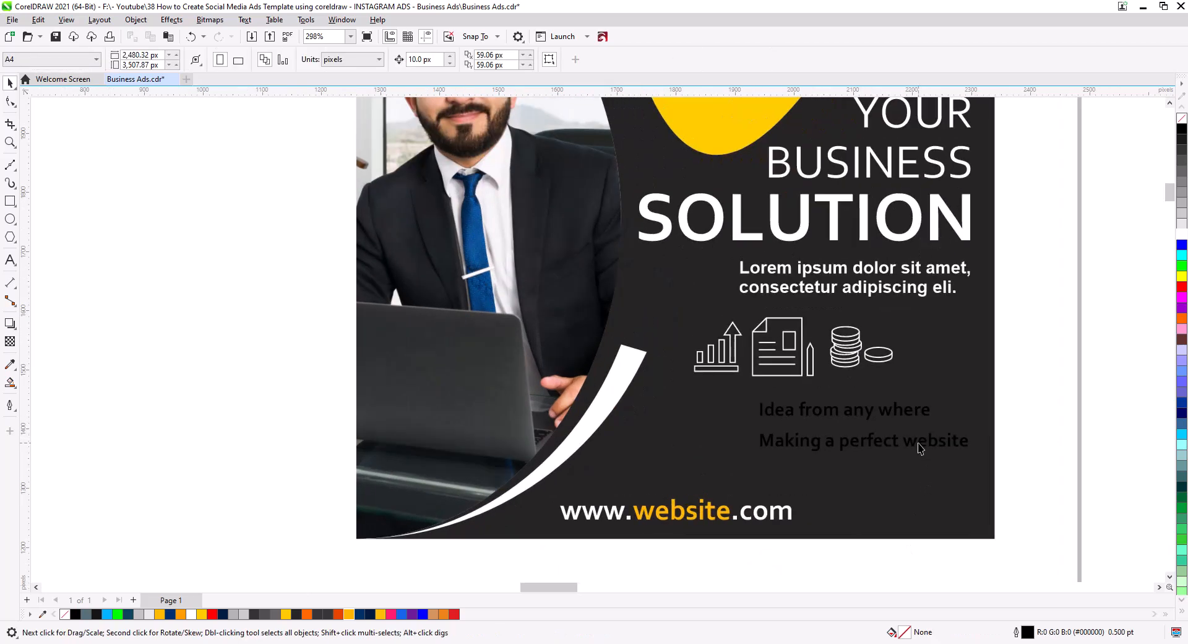
pyautogui.click(905, 450)
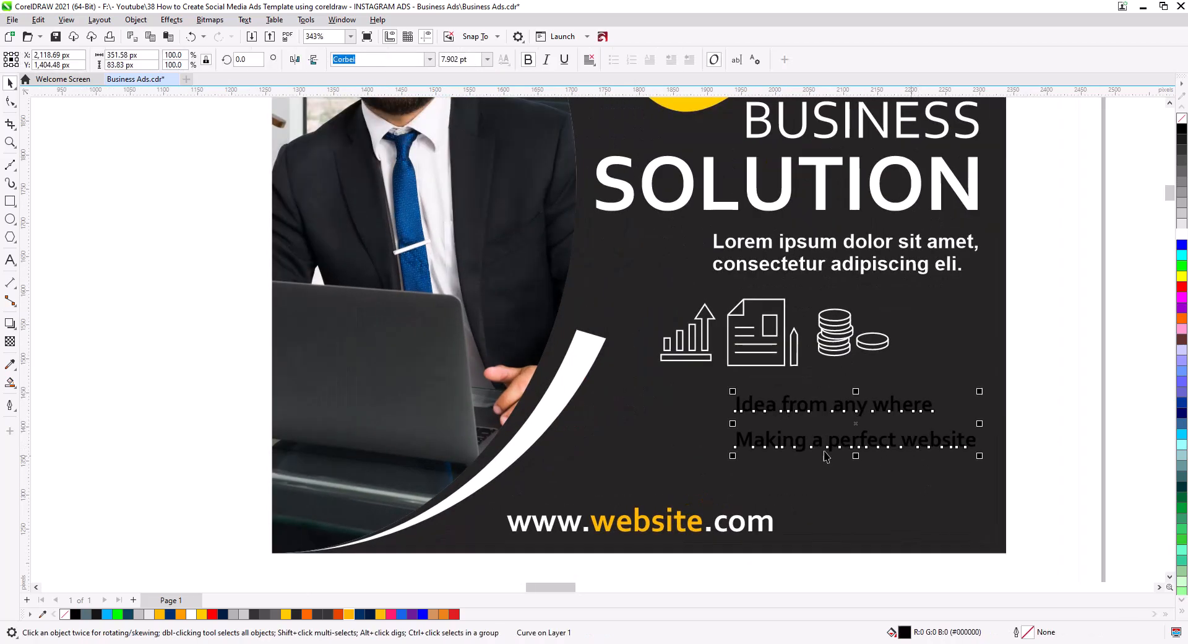
pyautogui.click(589, 59)
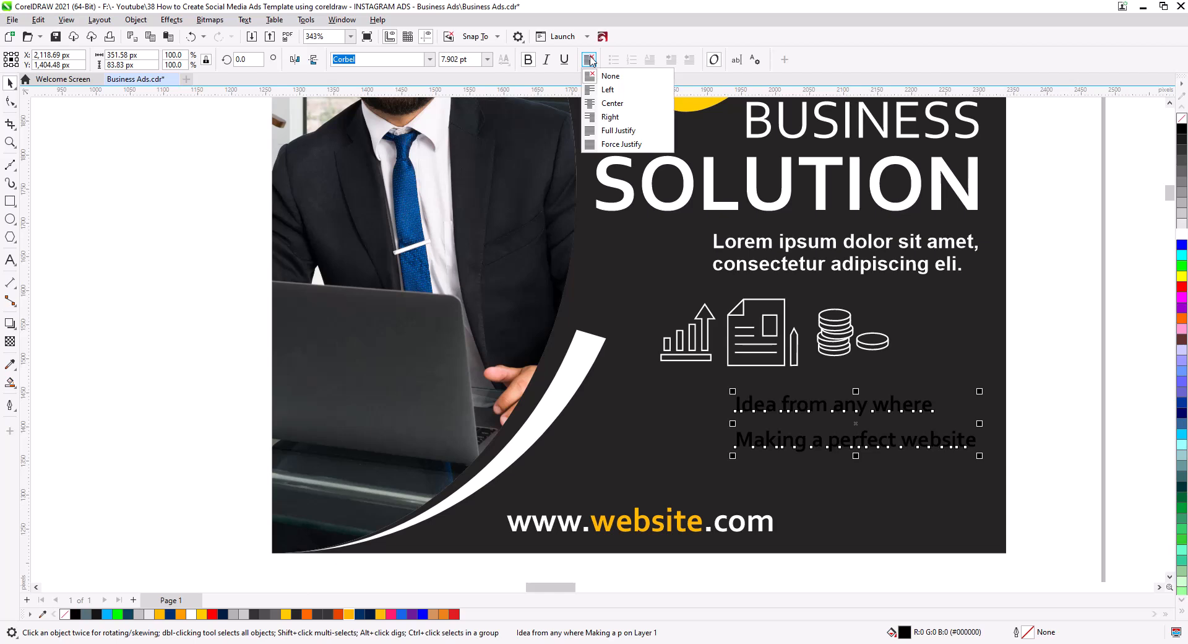
pyautogui.click(609, 118)
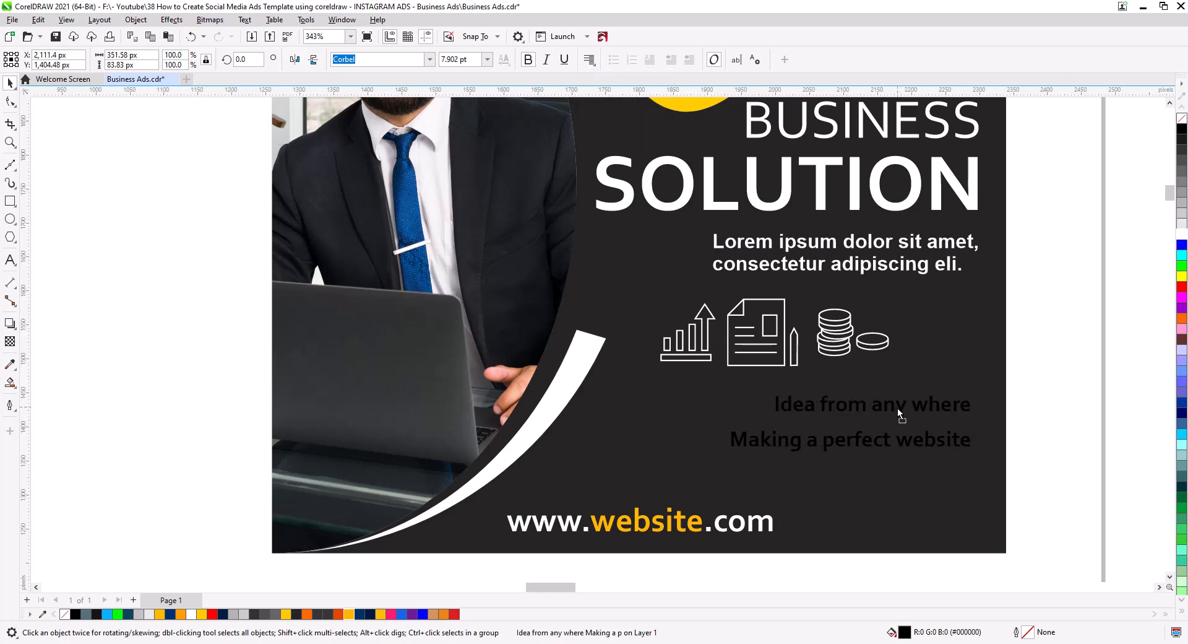
# Tighten the line spacing between Idea from any where and Making a perfect website using the Shape tool.
pyautogui.click(897, 410)
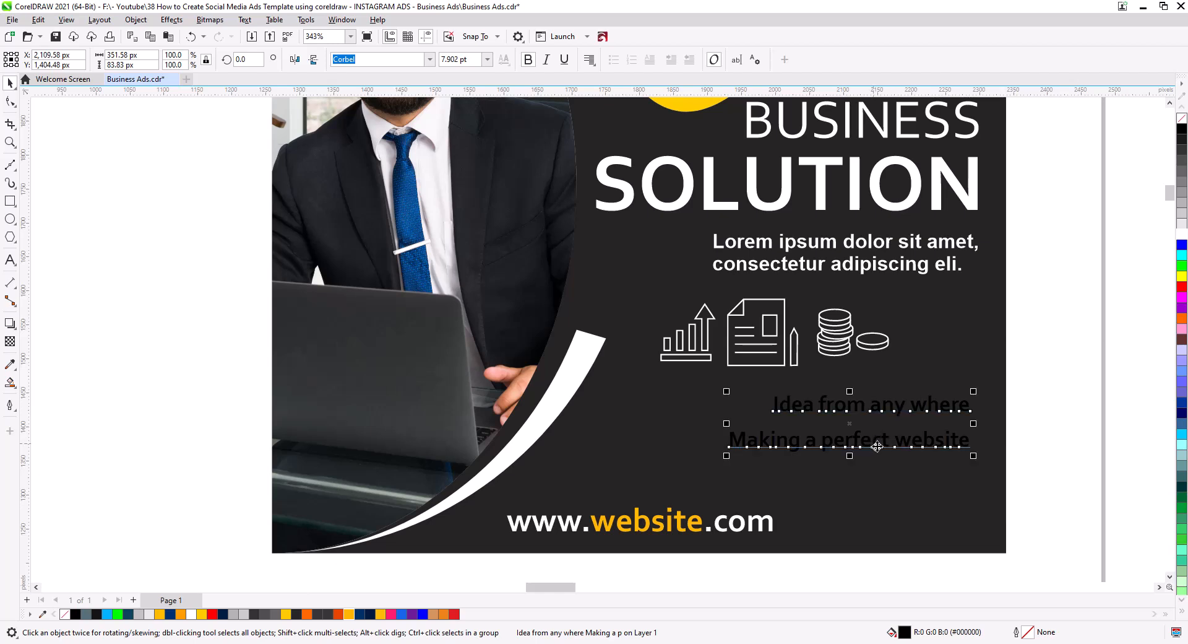
pyautogui.click(11, 102)
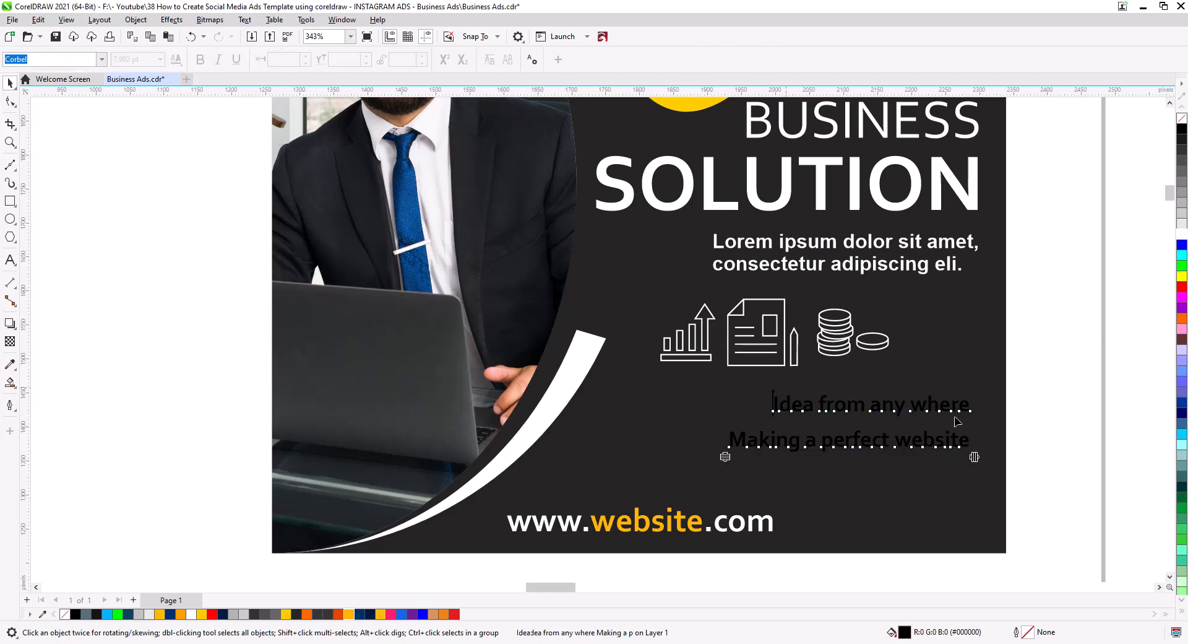
pyautogui.moveTo(725, 458); pyautogui.dragTo(725, 442)
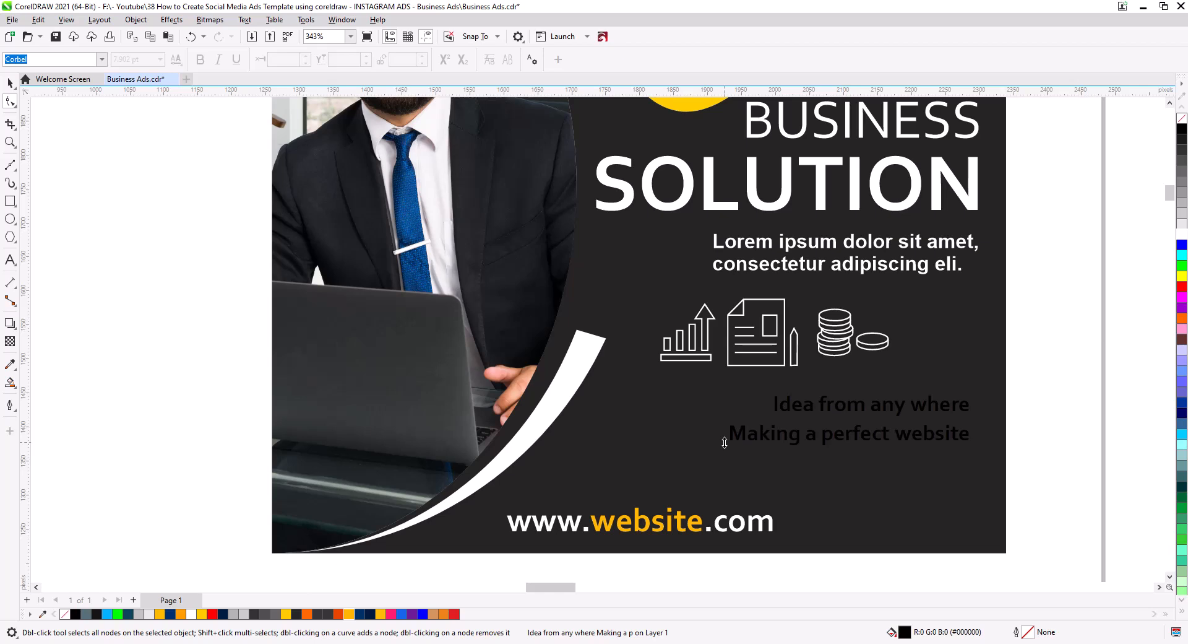
# Enlarge the two-line Idea from any where text block to about 8.38 pt and fill it with white.
pyautogui.click(9, 82)
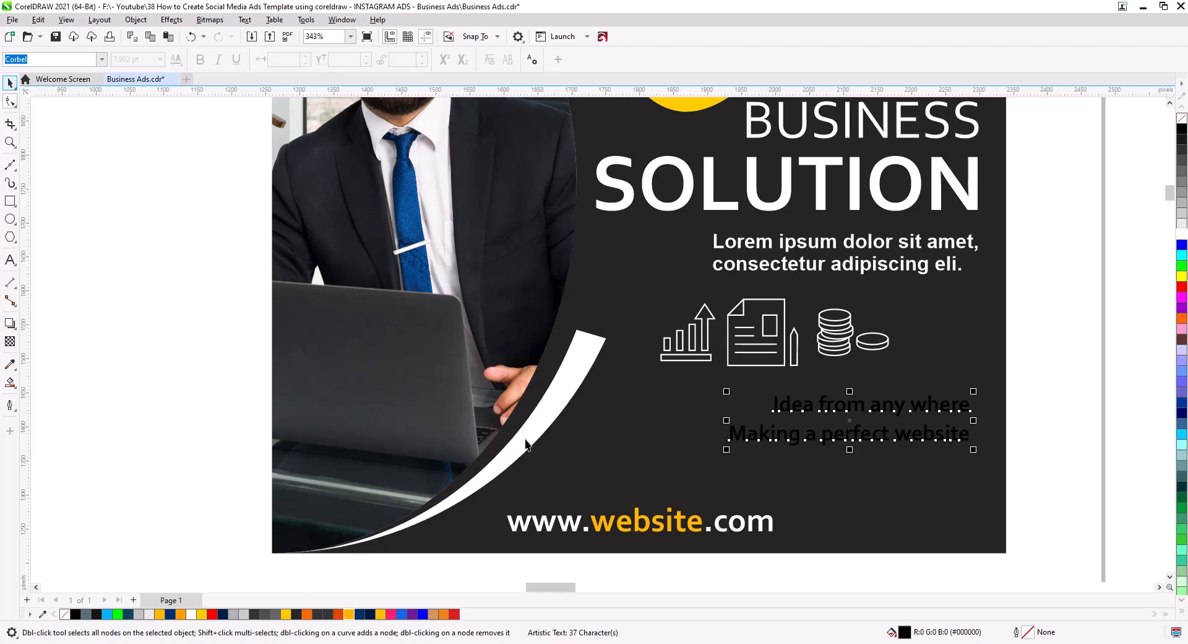
pyautogui.moveTo(727, 449); pyautogui.dragTo(713, 452)
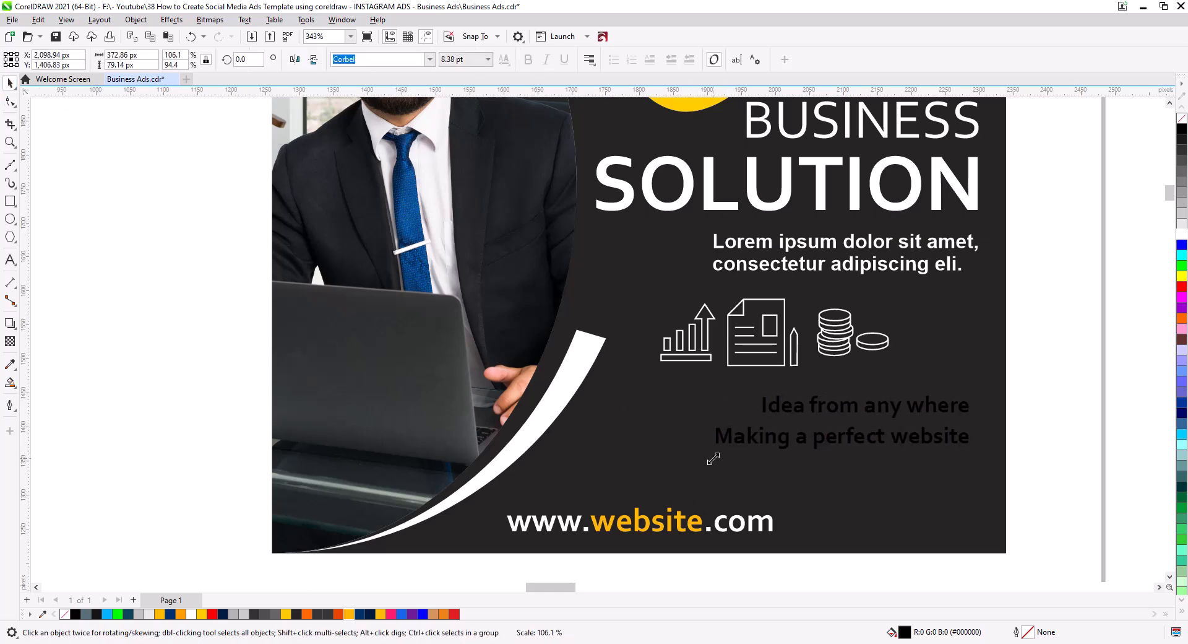
pyautogui.click(1182, 235)
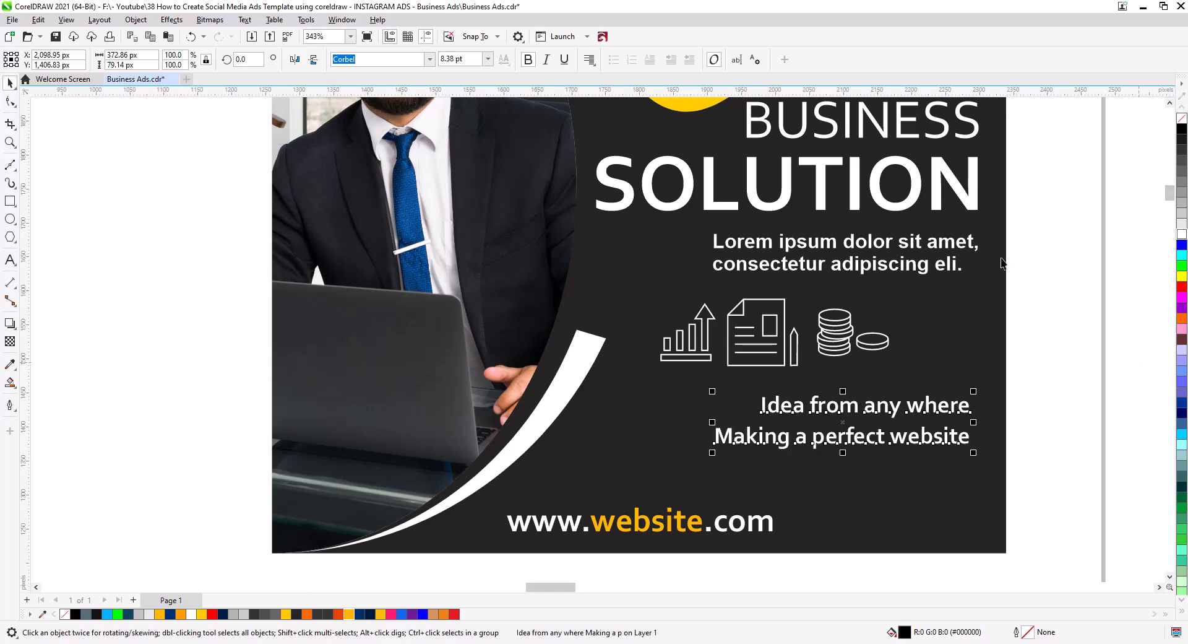